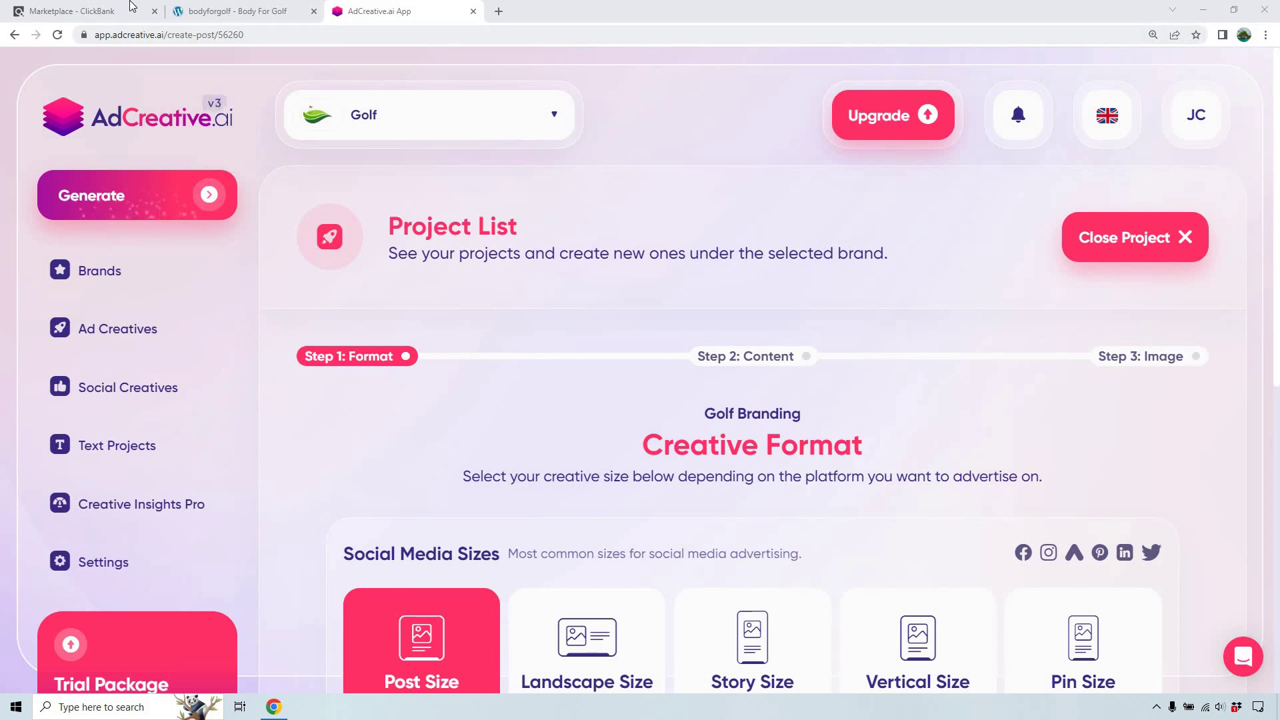
# Check the ClickBank golf listings and the Body for Golf sales page, then return to AdCreative.ai.
pyautogui.click(86, 11)
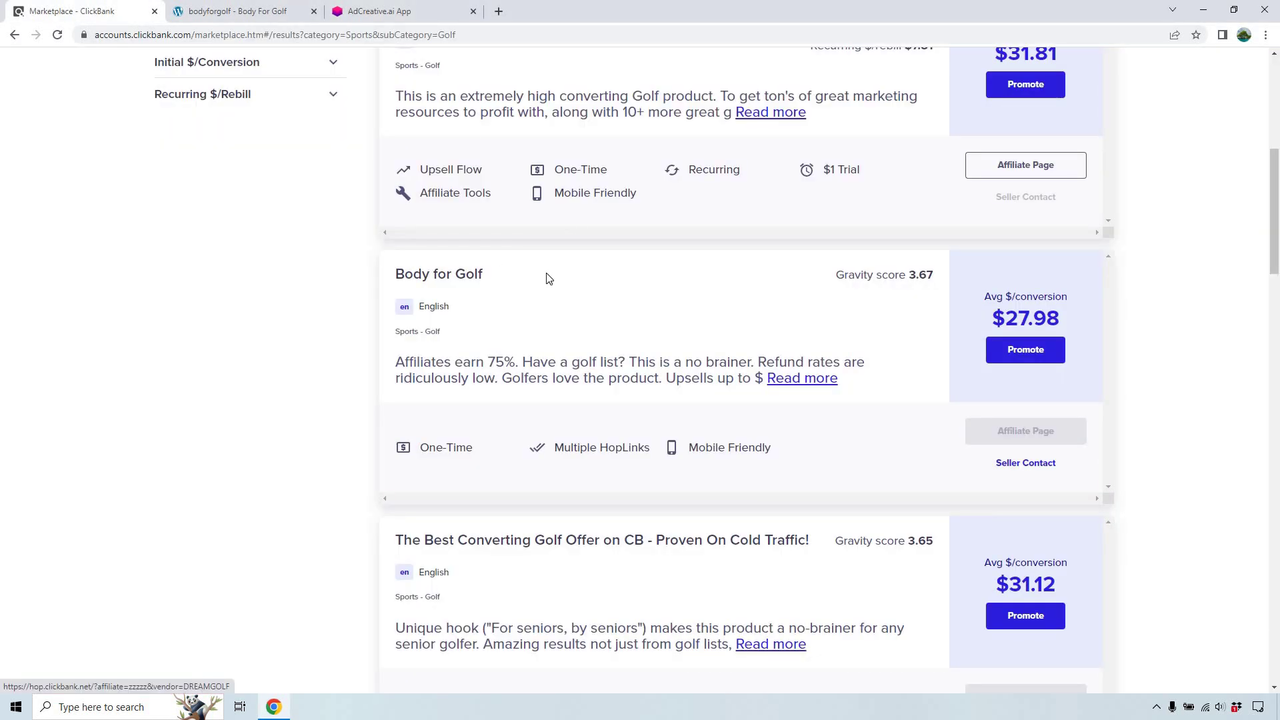
pyautogui.click(278, 8)
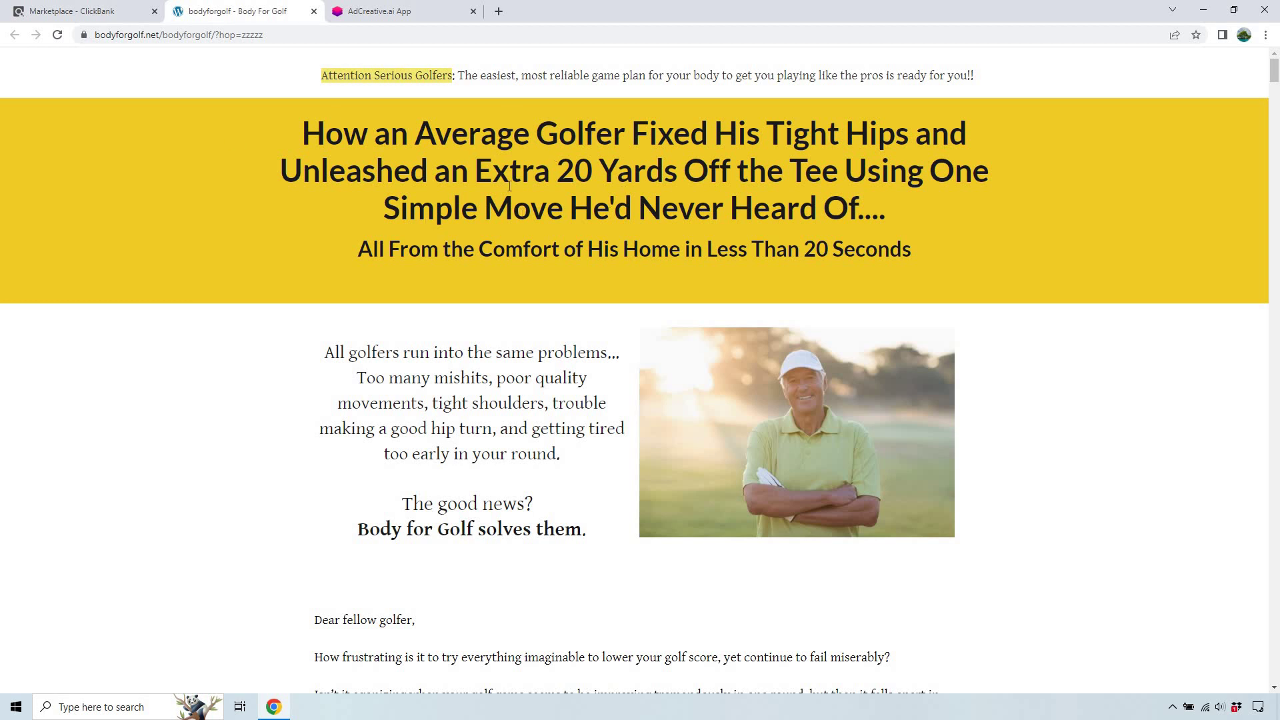
pyautogui.click(436, 9)
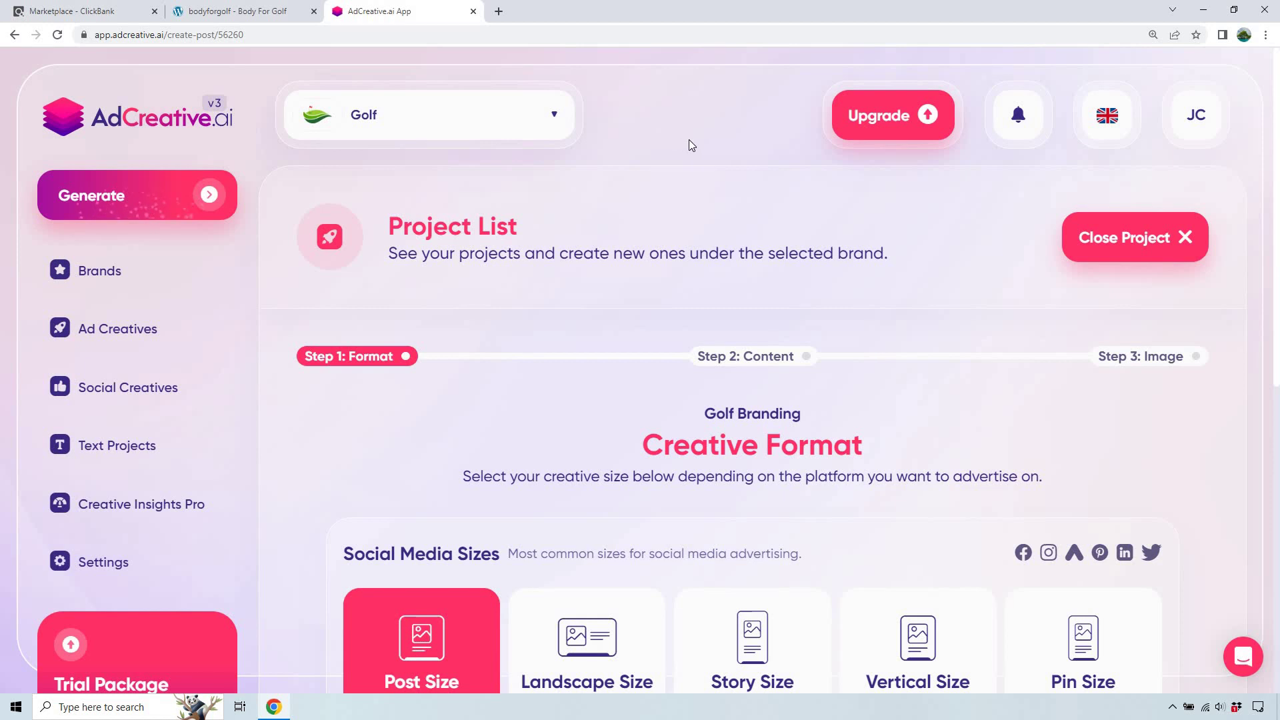
# Select the Landscape Size (1200x628) card under Social Media Sizes.
pyautogui.scroll(-3, 962, 214)
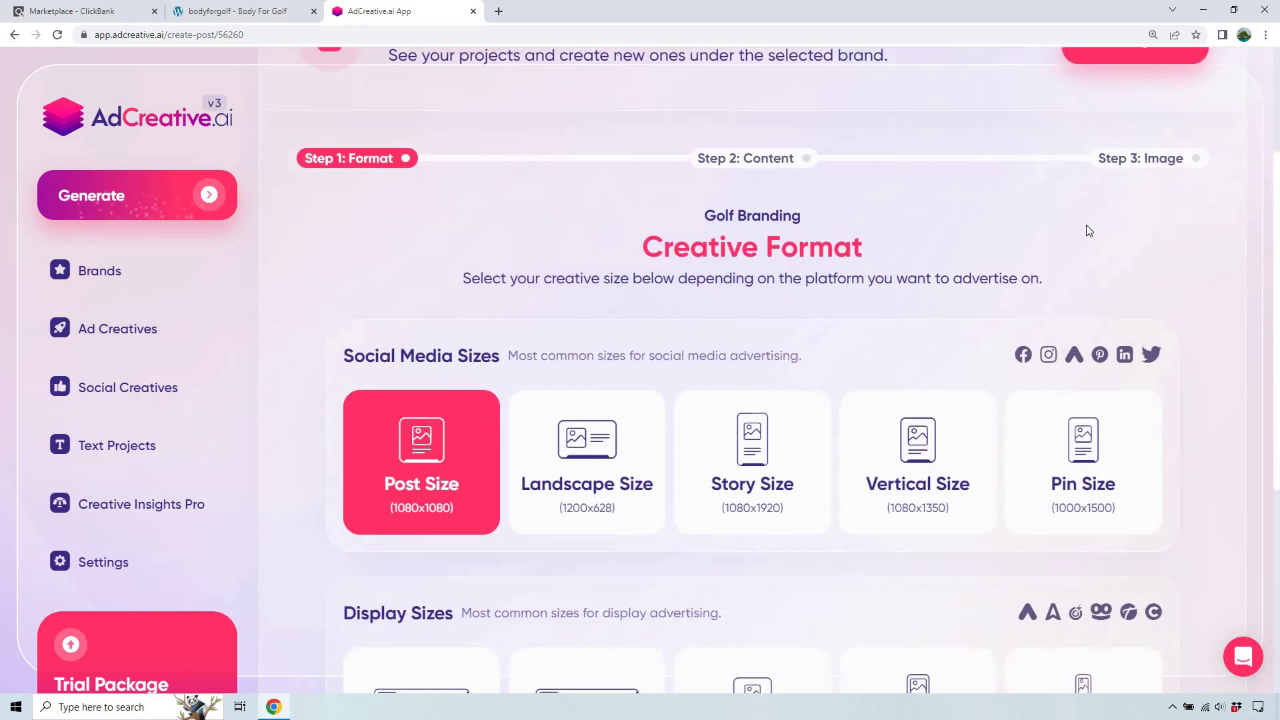
pyautogui.scroll(-2, 1160, 216)
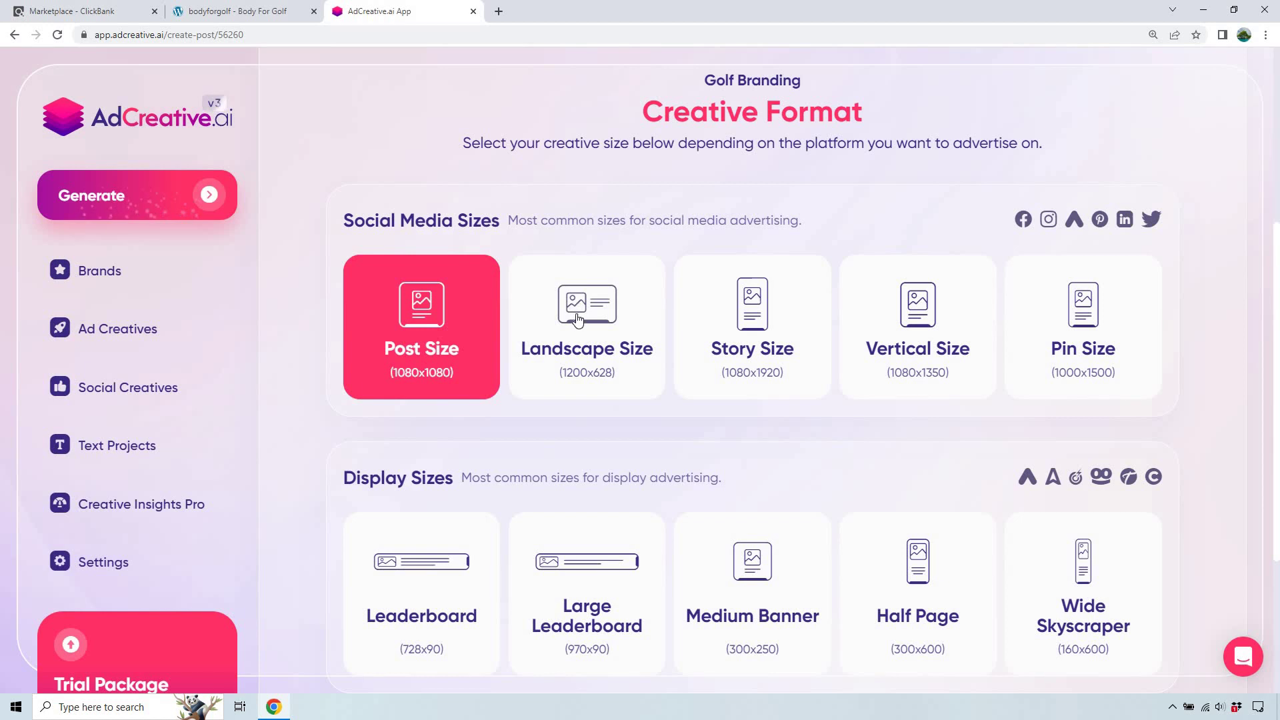
pyautogui.click(577, 307)
pyautogui.scroll(-3, 600, 341)
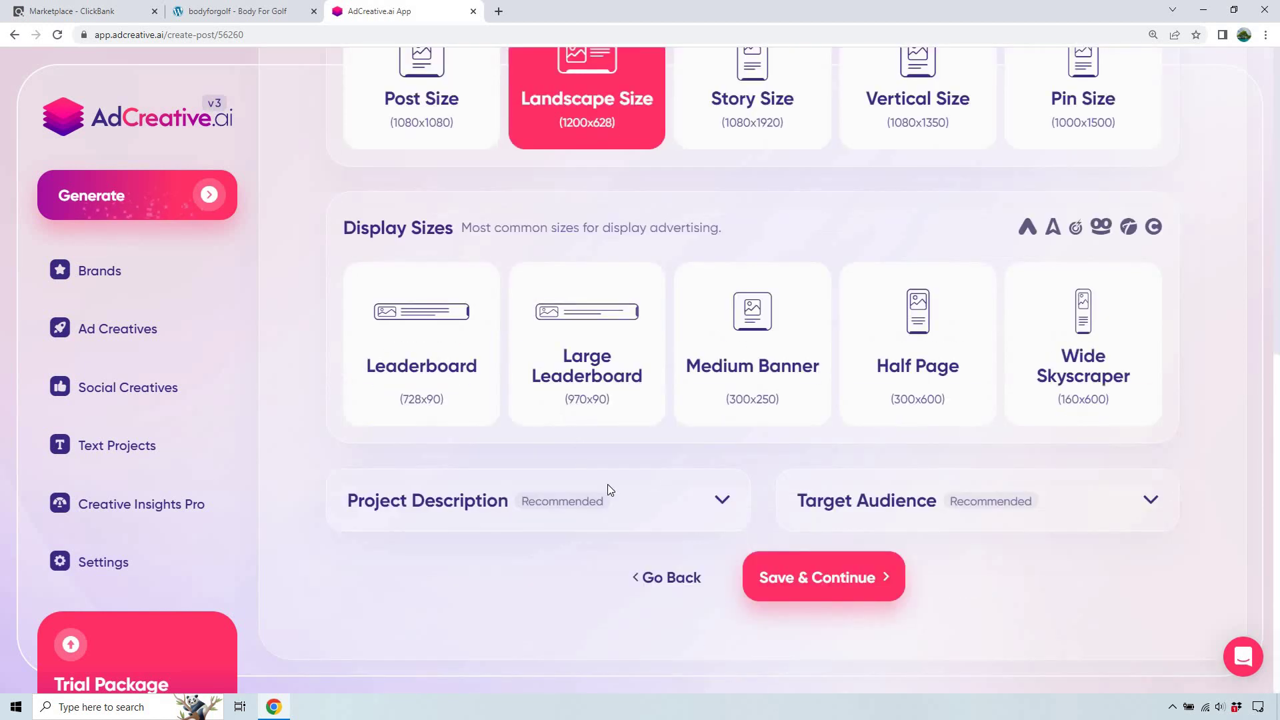
# Expand Project Description and Target Audience, and enter 'Golfers' as the target audience.
pyautogui.click(617, 500)
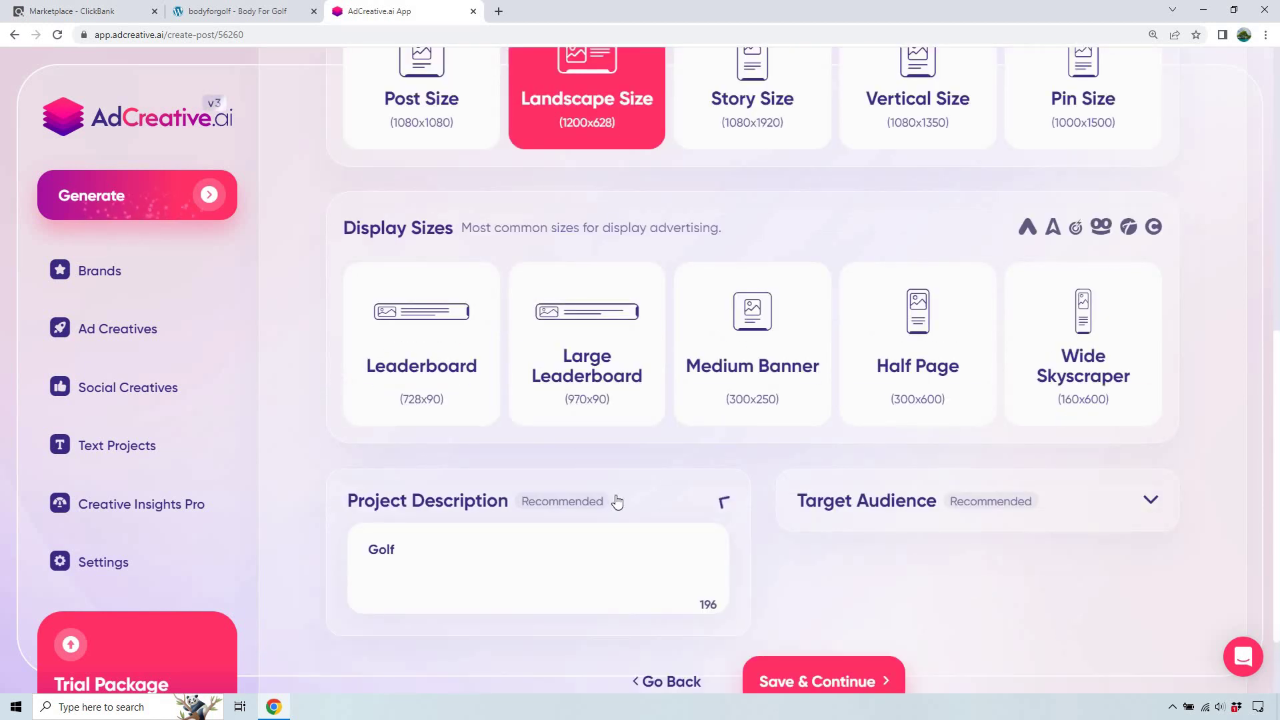
pyautogui.click(848, 508)
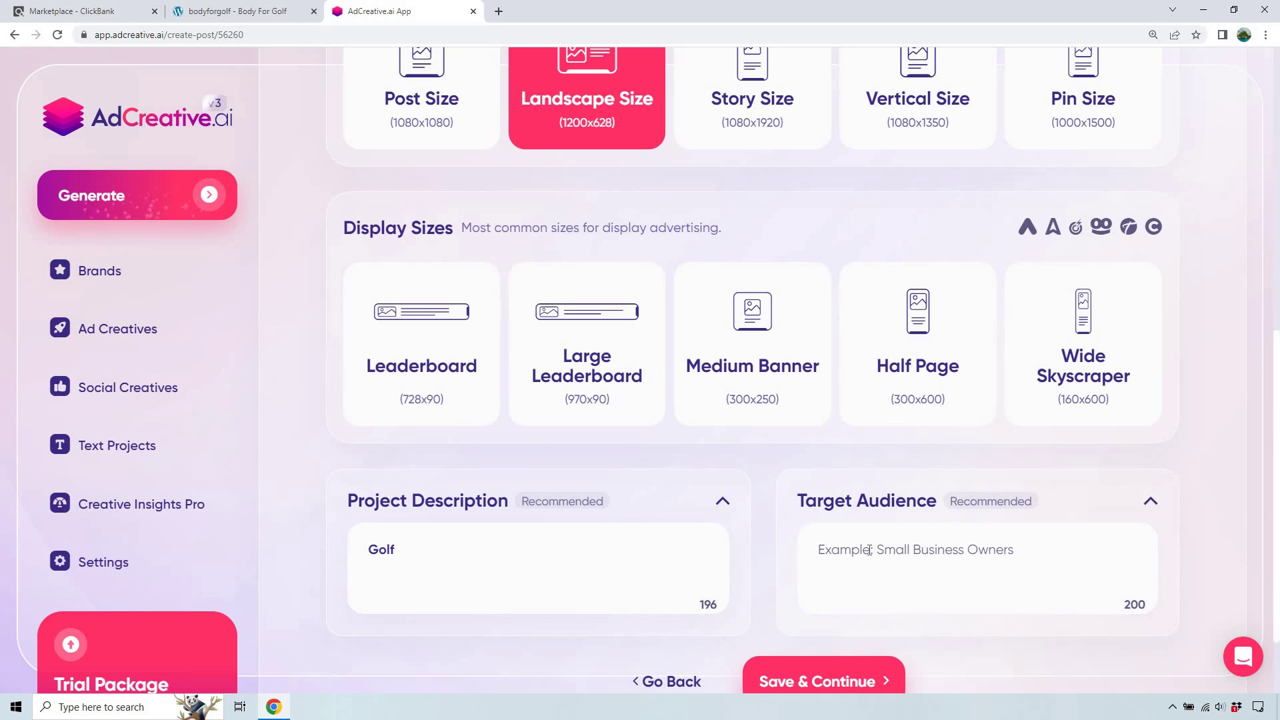
pyautogui.write('Golfers')
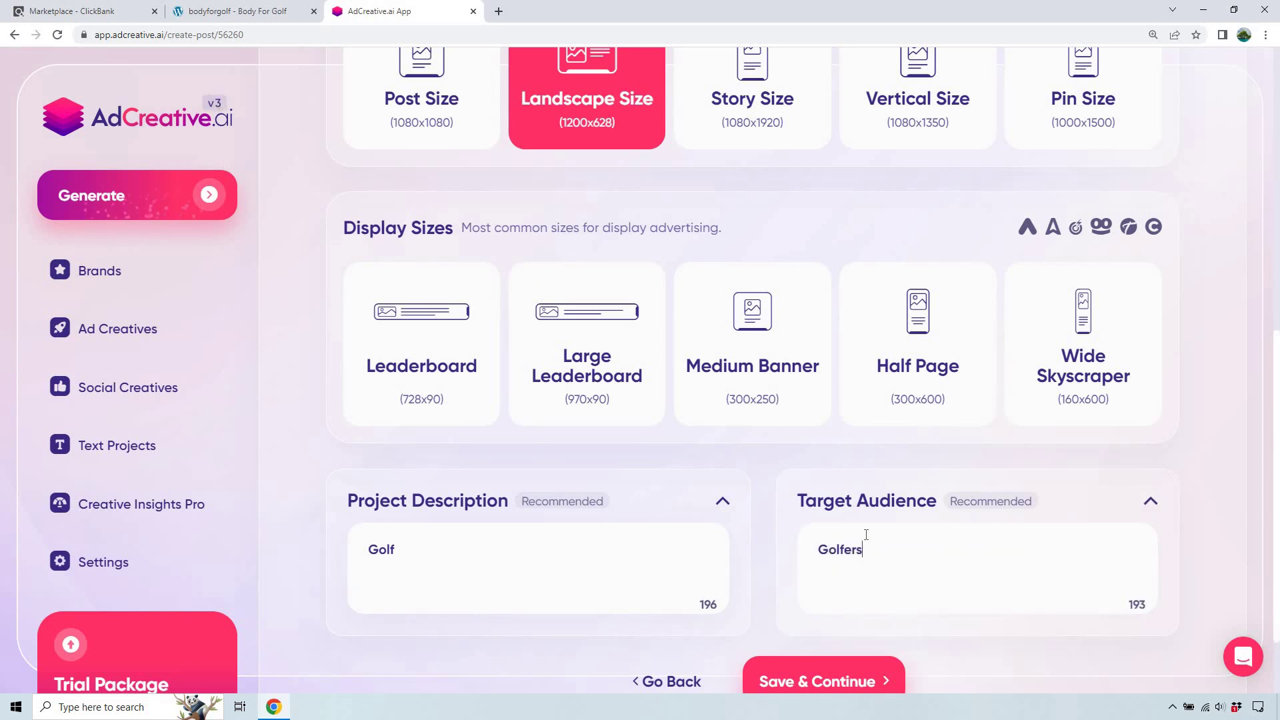
pyautogui.scroll(-2, 924, 513)
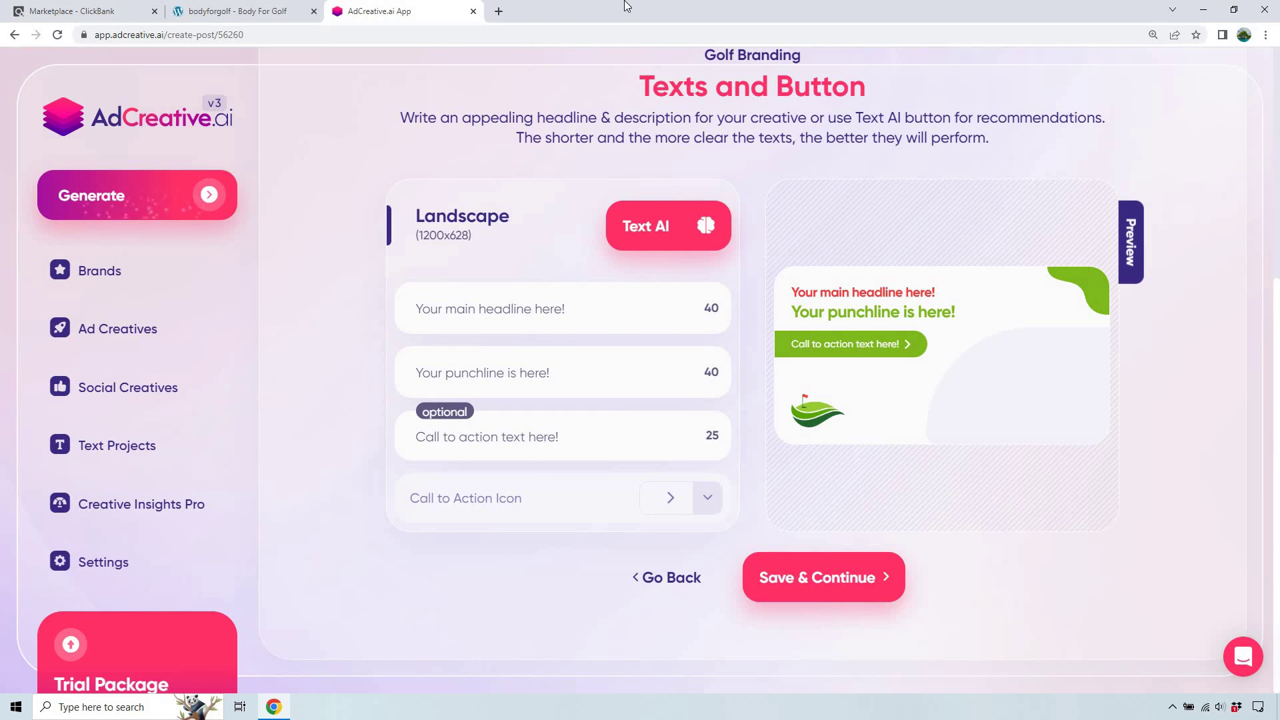
# Fill in headline 'Golfer With Tight Hips?', punchline 'Unleash 20 Extra Yards On Your Drives', CTA 'Click Here To See How'.
pyautogui.click(296, 8)
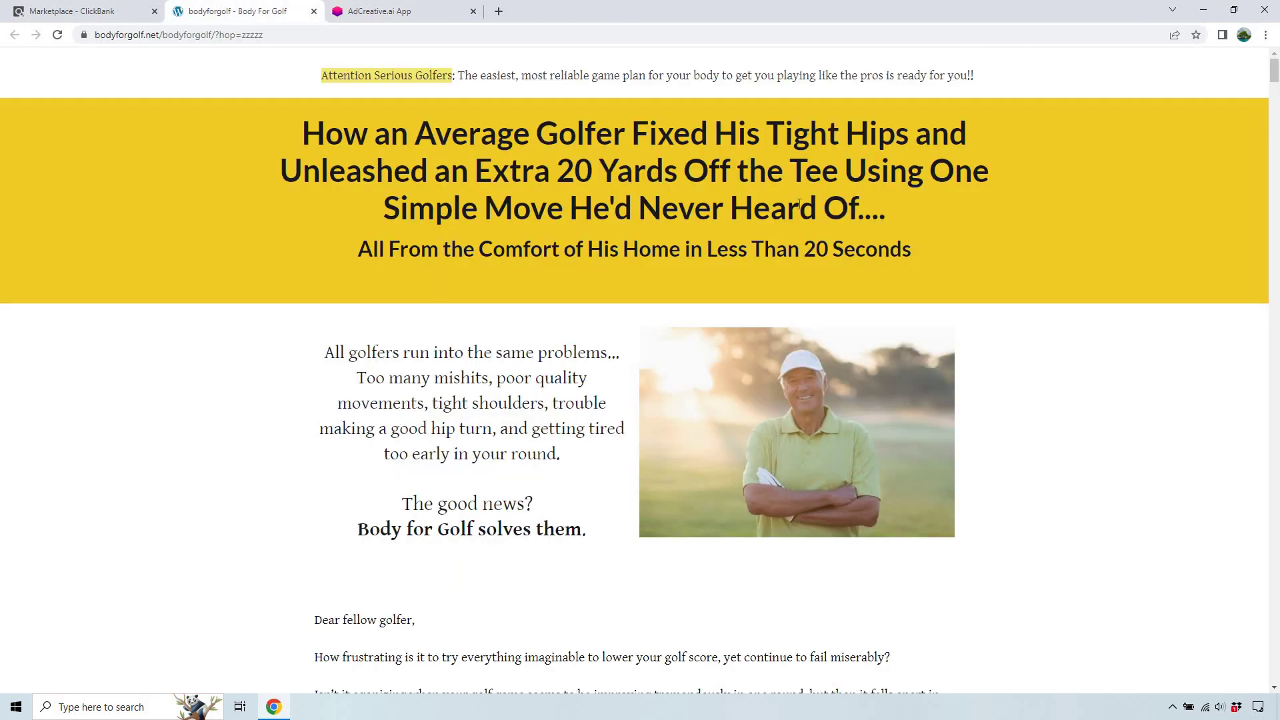
pyautogui.click(448, 8)
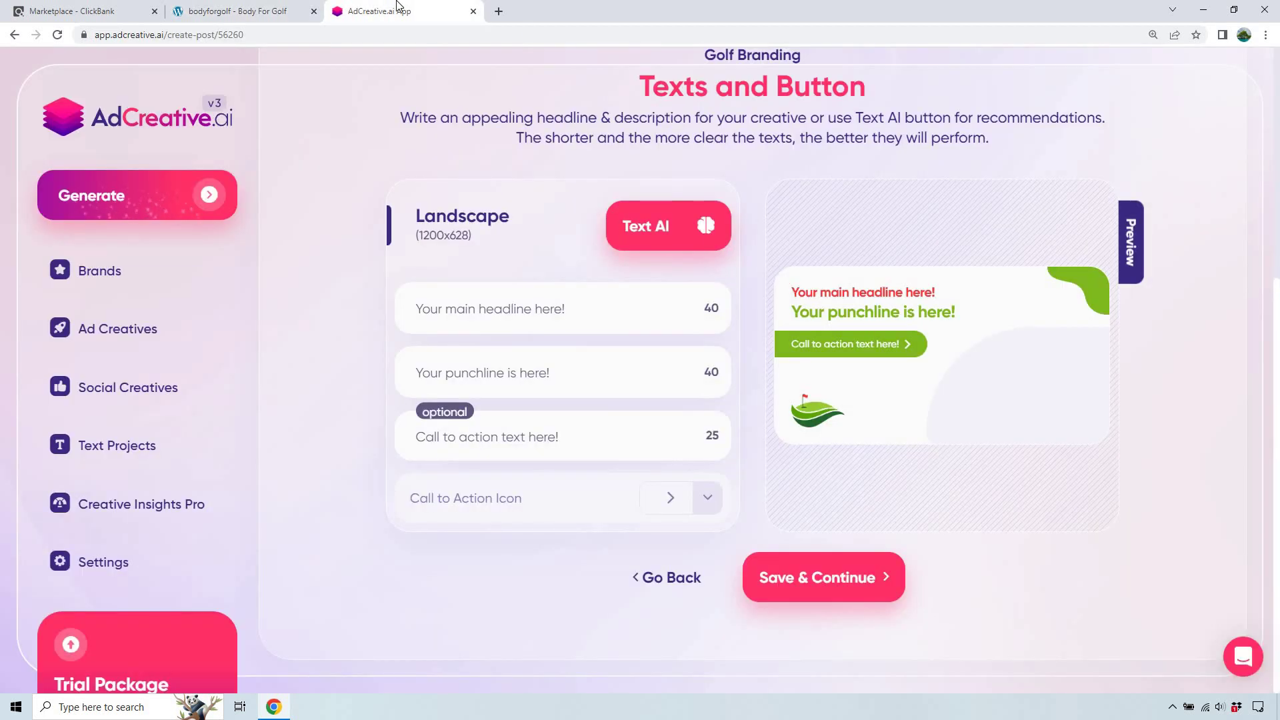
pyautogui.hotkey('ctrl', 'shift', 'Tab')
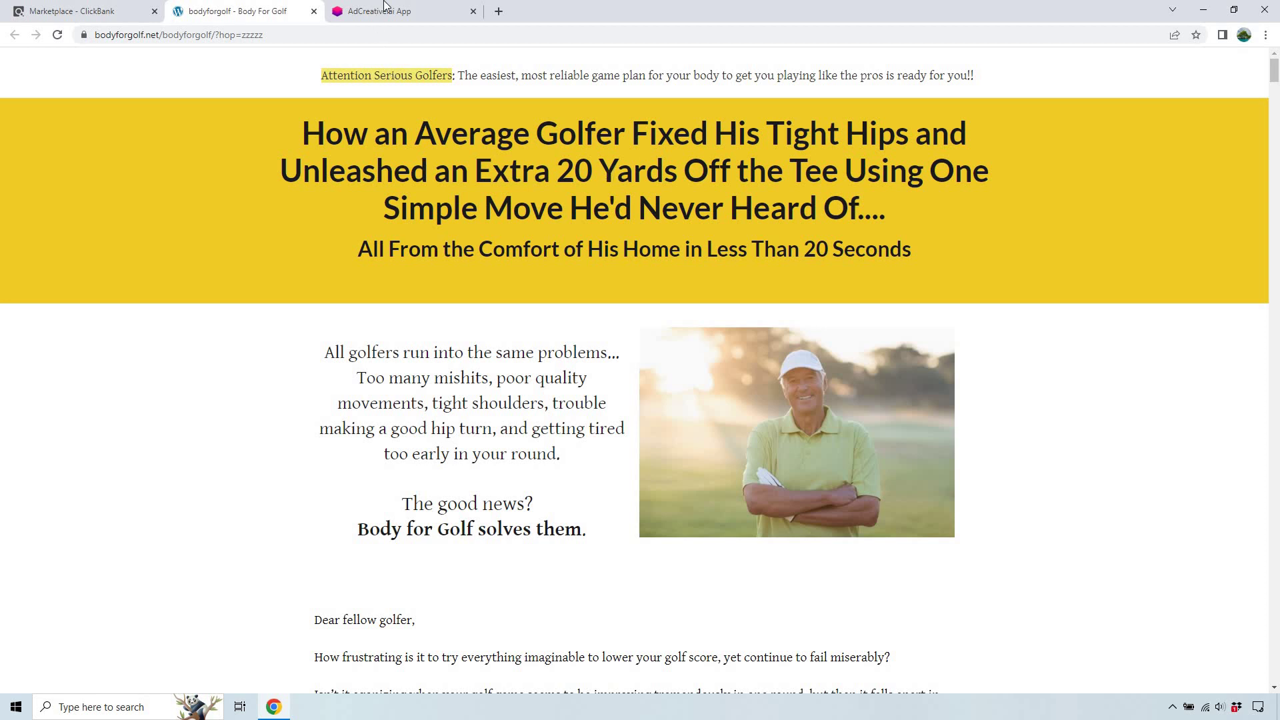
pyautogui.click(450, 15)
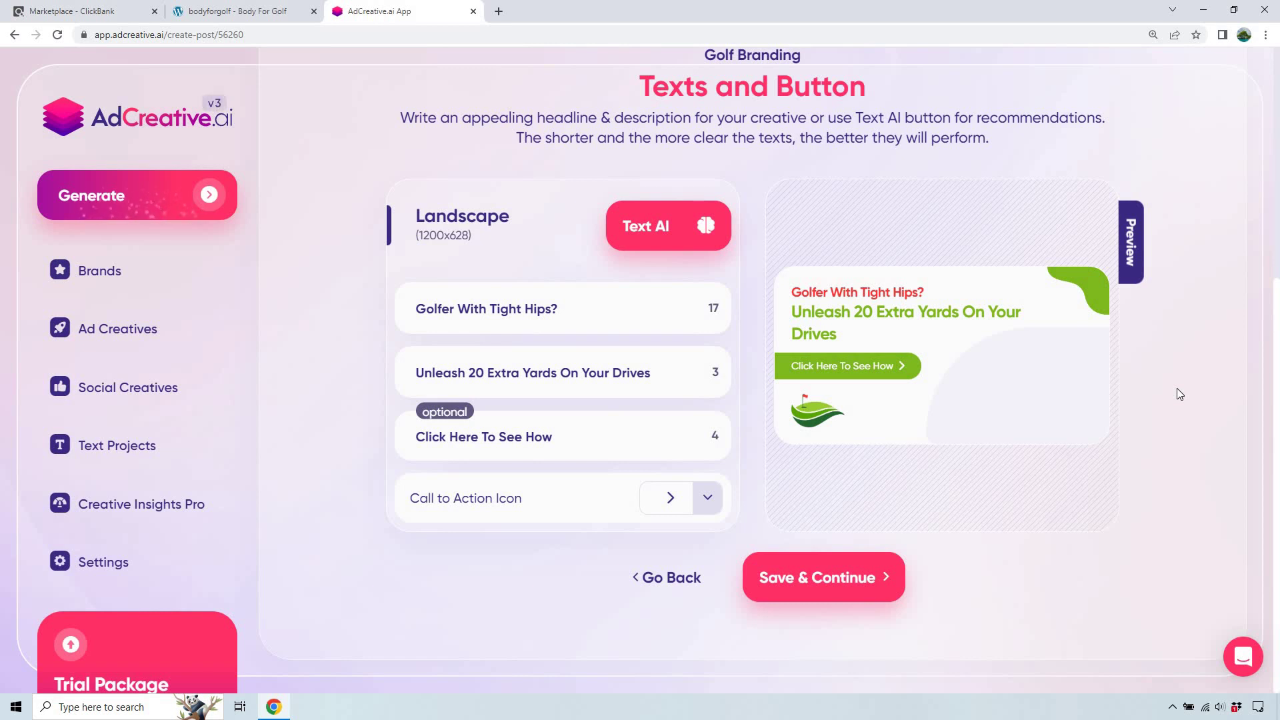
pyautogui.click(240, 12)
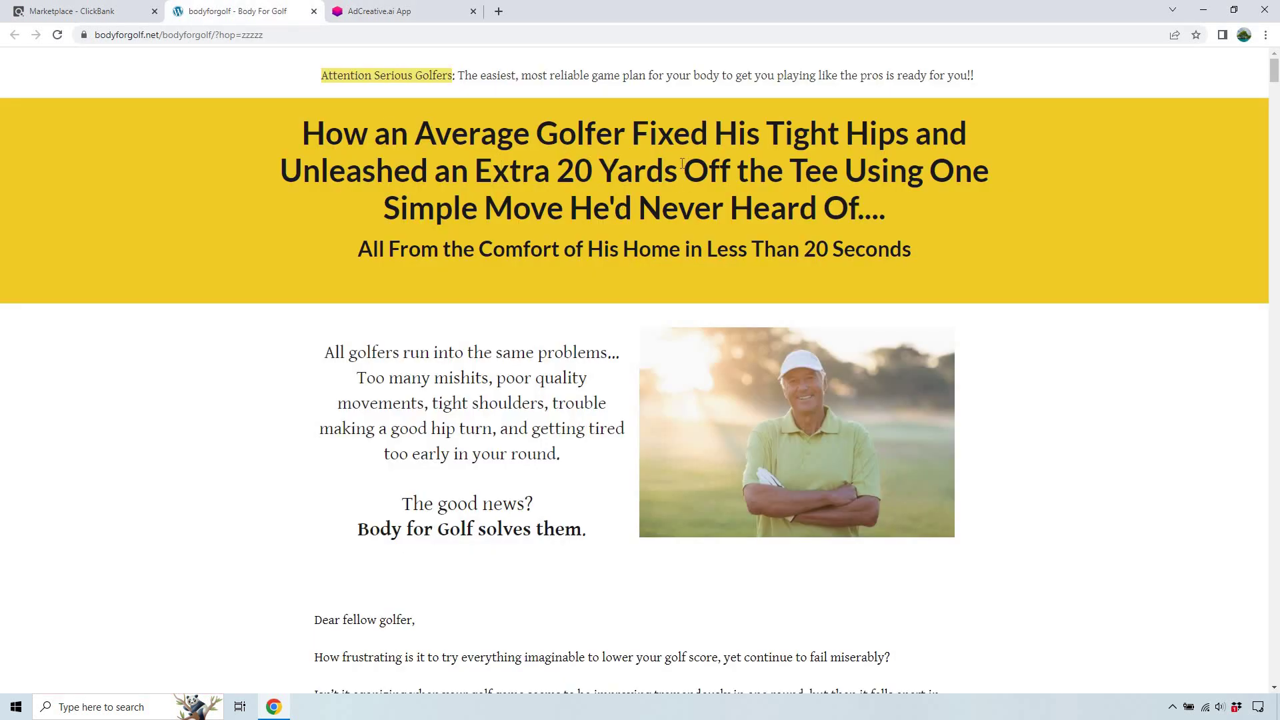
pyautogui.click(374, 8)
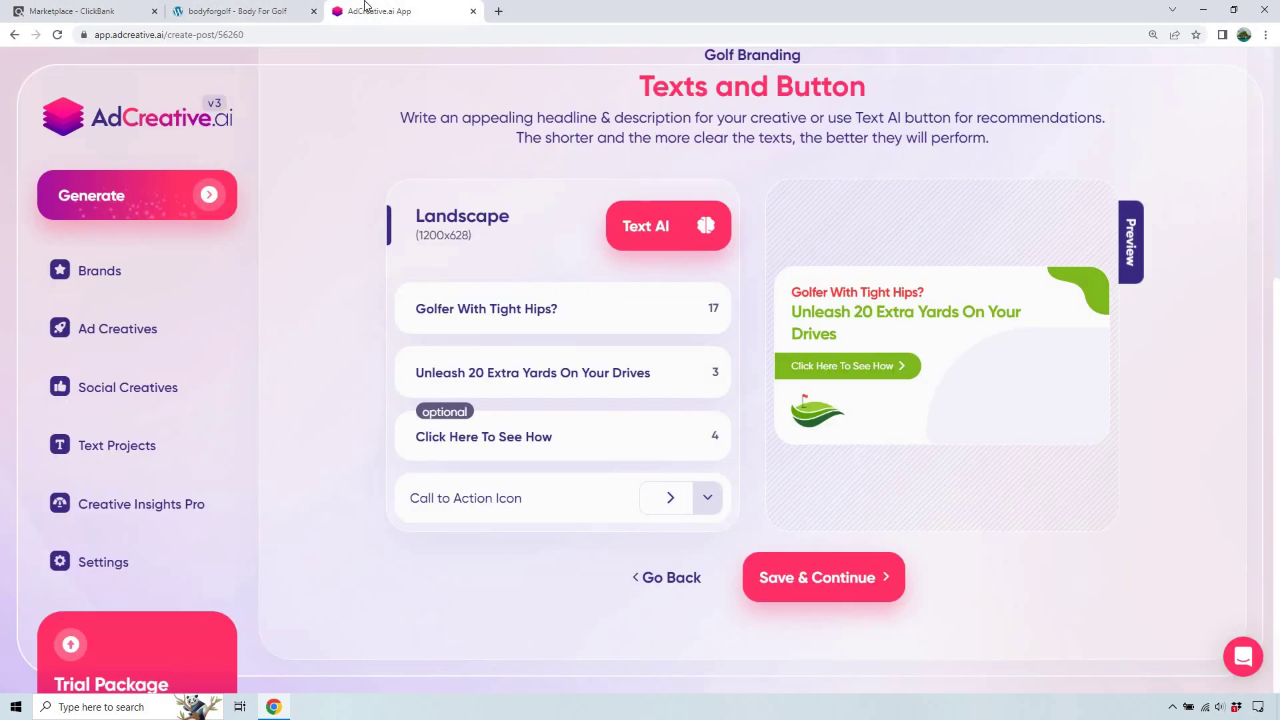
pyautogui.click(240, 12)
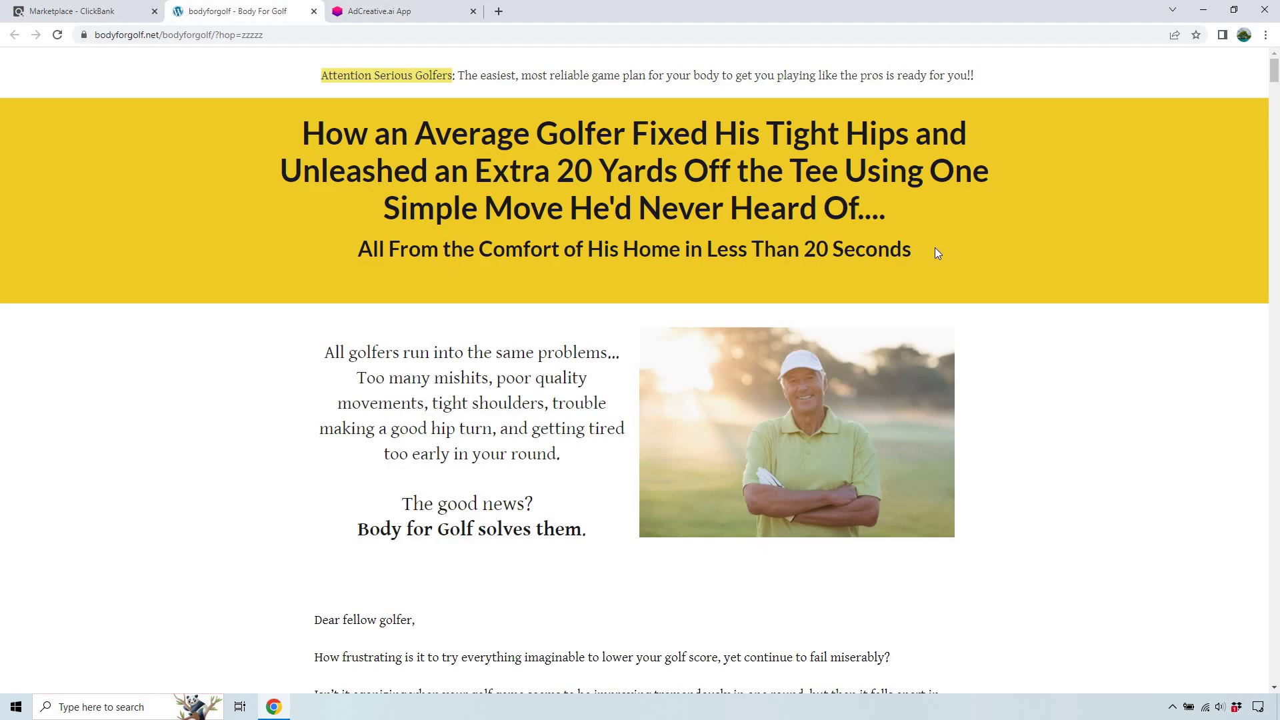
pyautogui.click(442, 9)
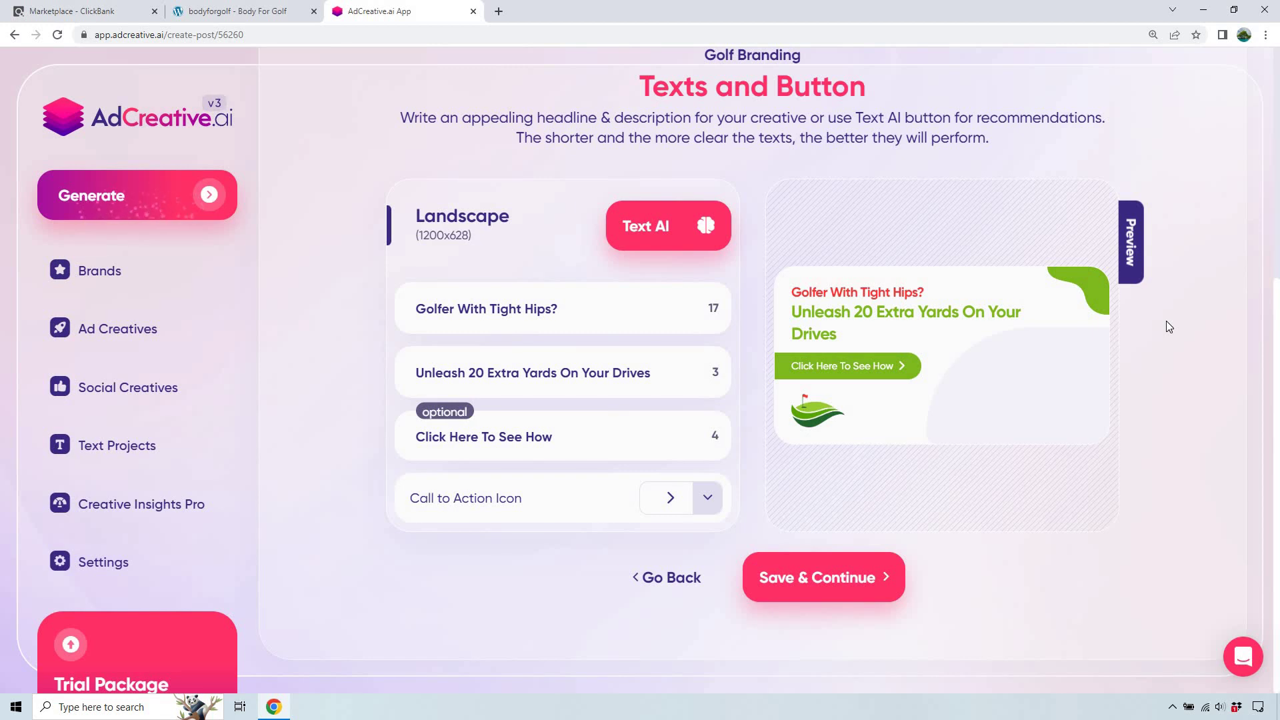
# Save the texts and search the Stock Image Database for 'golf swing'.
pyautogui.click(825, 577)
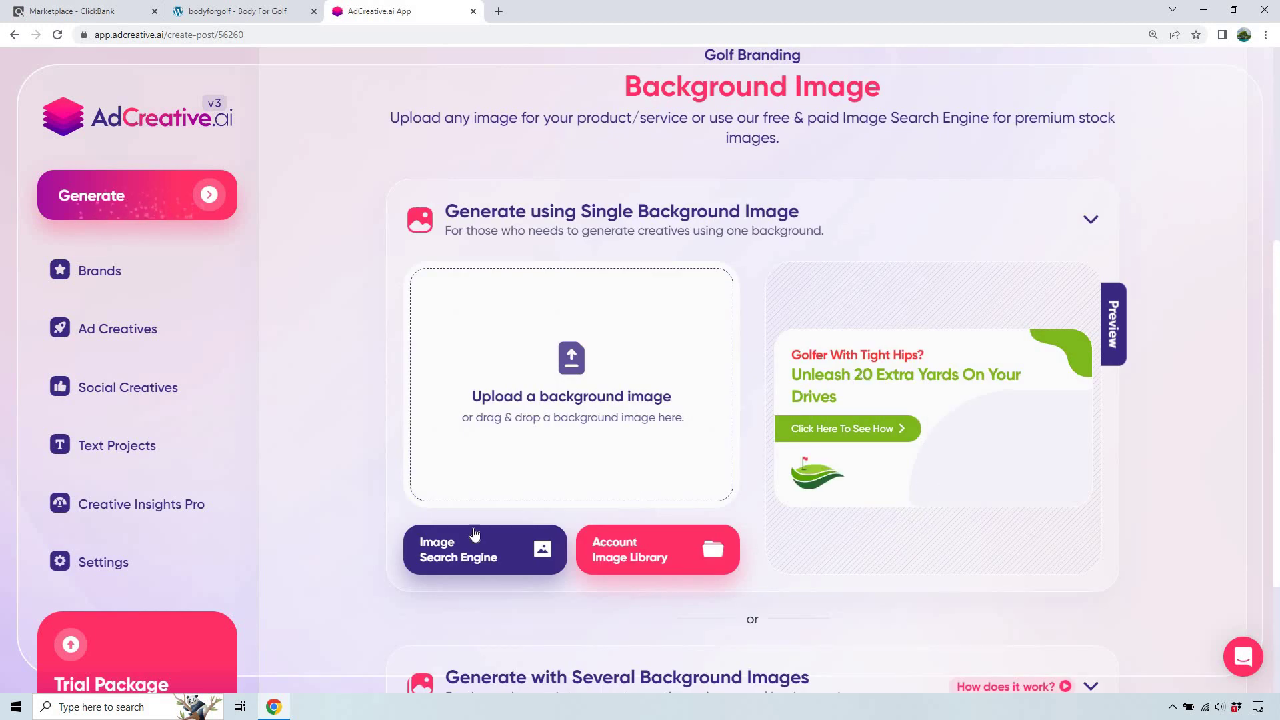
pyautogui.click(506, 370)
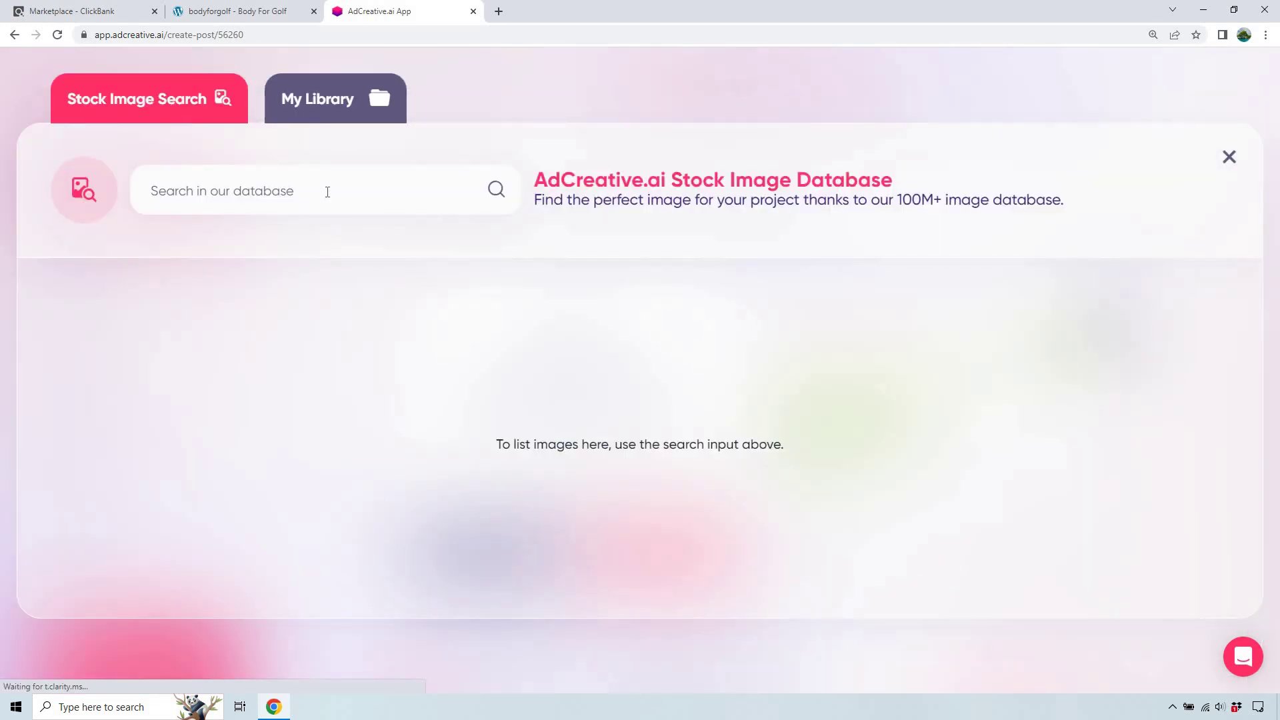
pyautogui.write('golf swing')
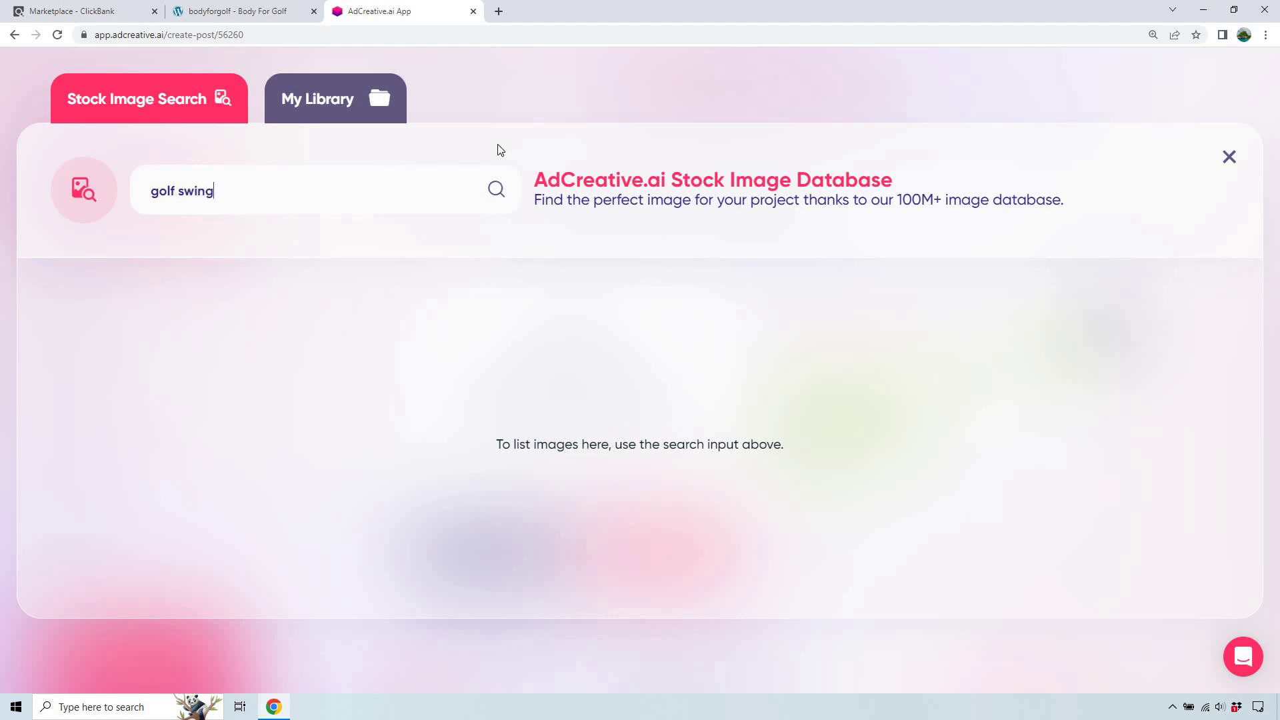
pyautogui.press('Return')
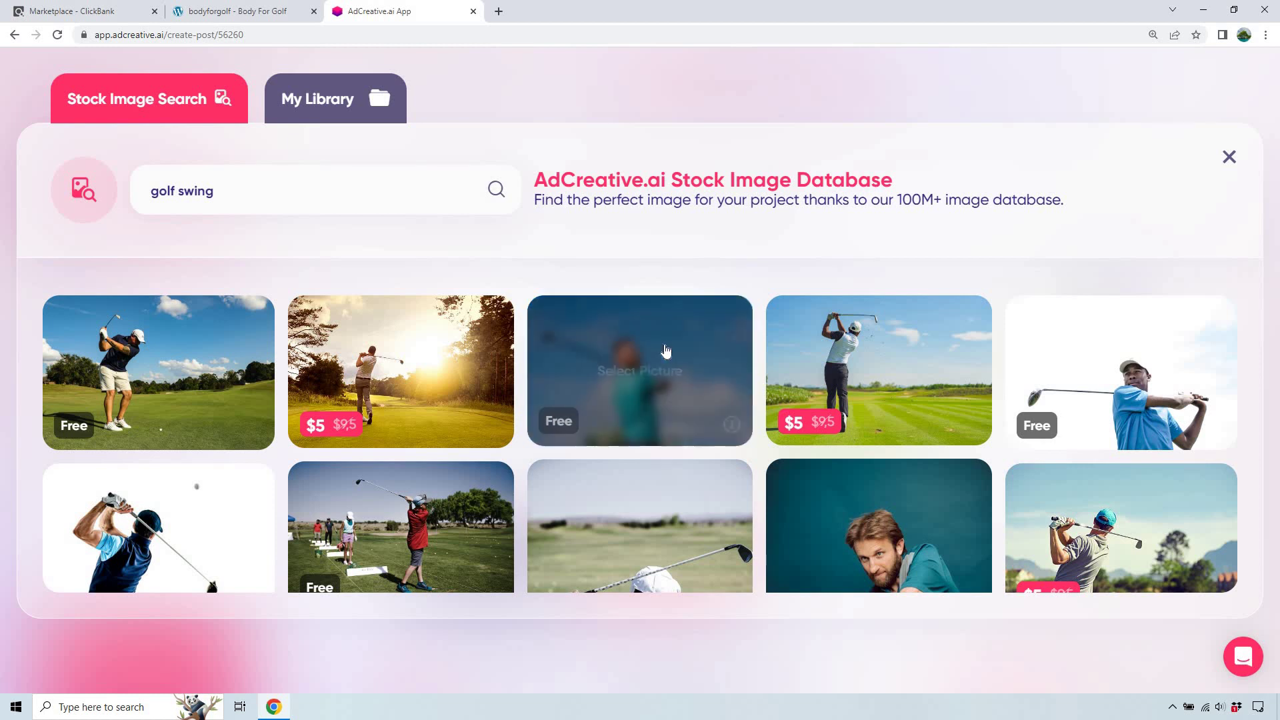
# Use the golfer photo as background and shift its crop box slightly down.
pyautogui.scroll(-1, 666, 353)
pyautogui.scroll(-10, 670, 358)
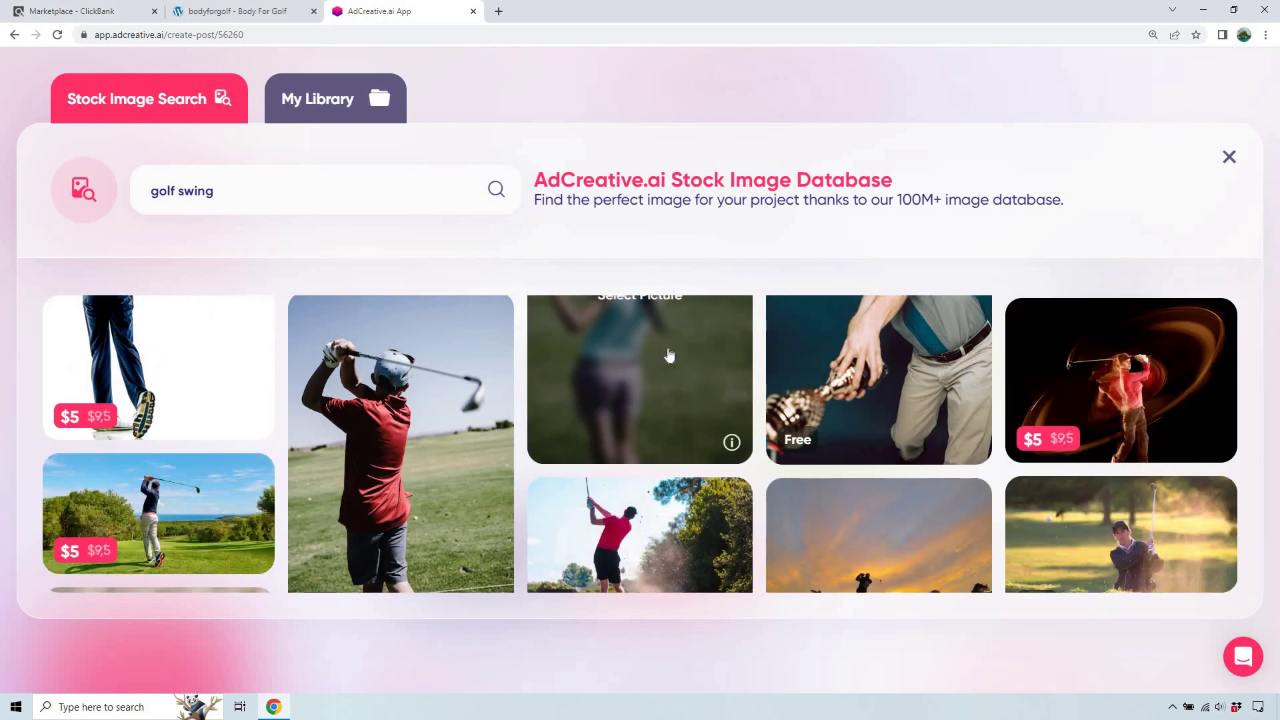
pyautogui.scroll(-5, 1113, 380)
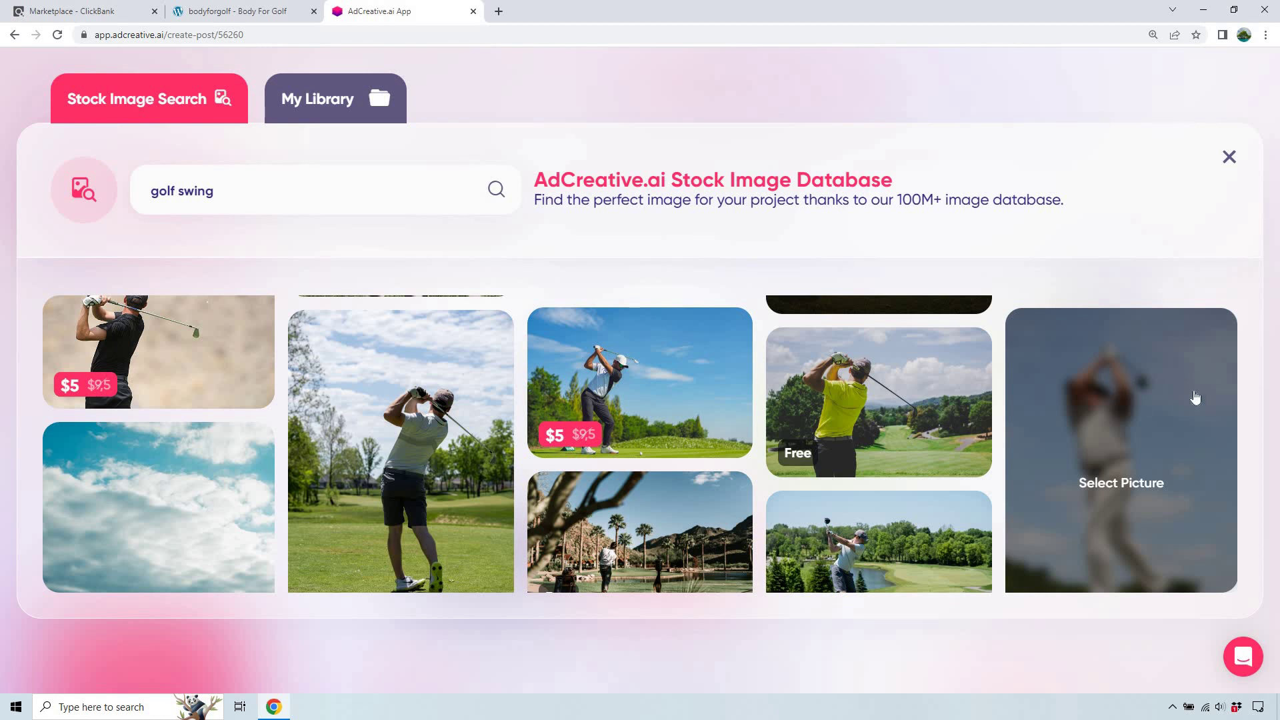
pyautogui.scroll(-5, 1186, 400)
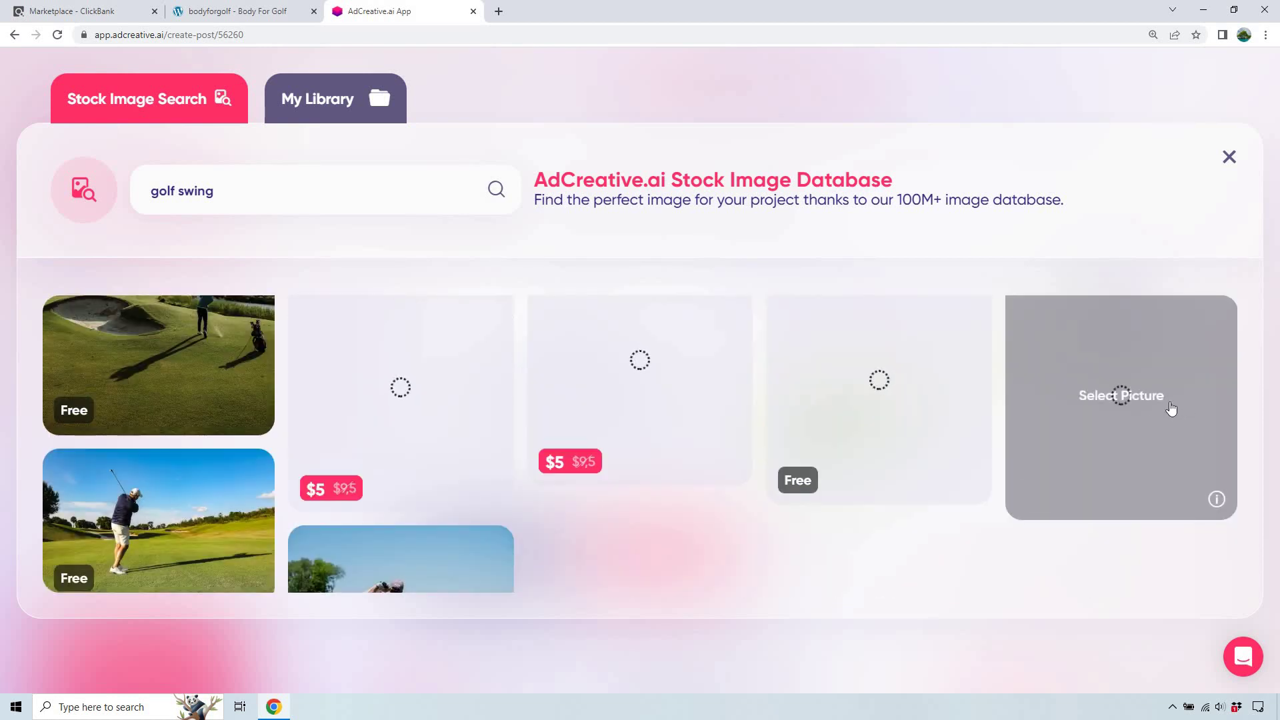
pyautogui.scroll(-2, 973, 407)
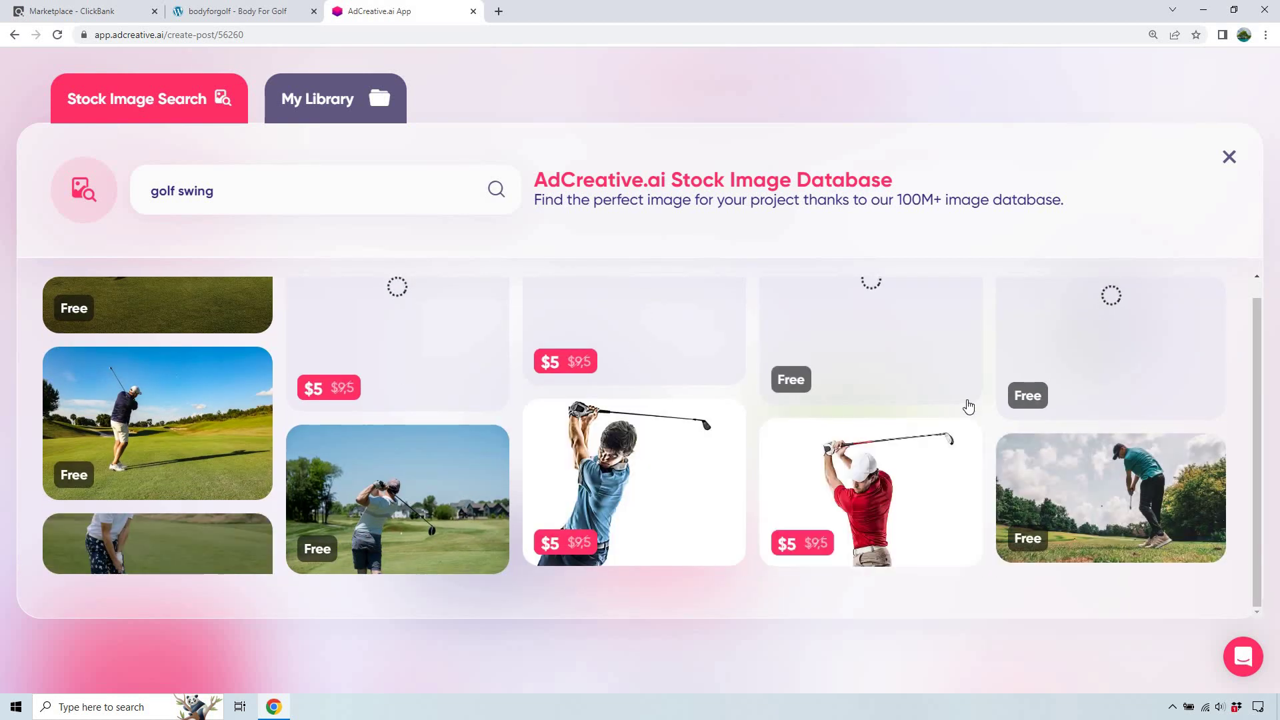
pyautogui.scroll(-3, 970, 401)
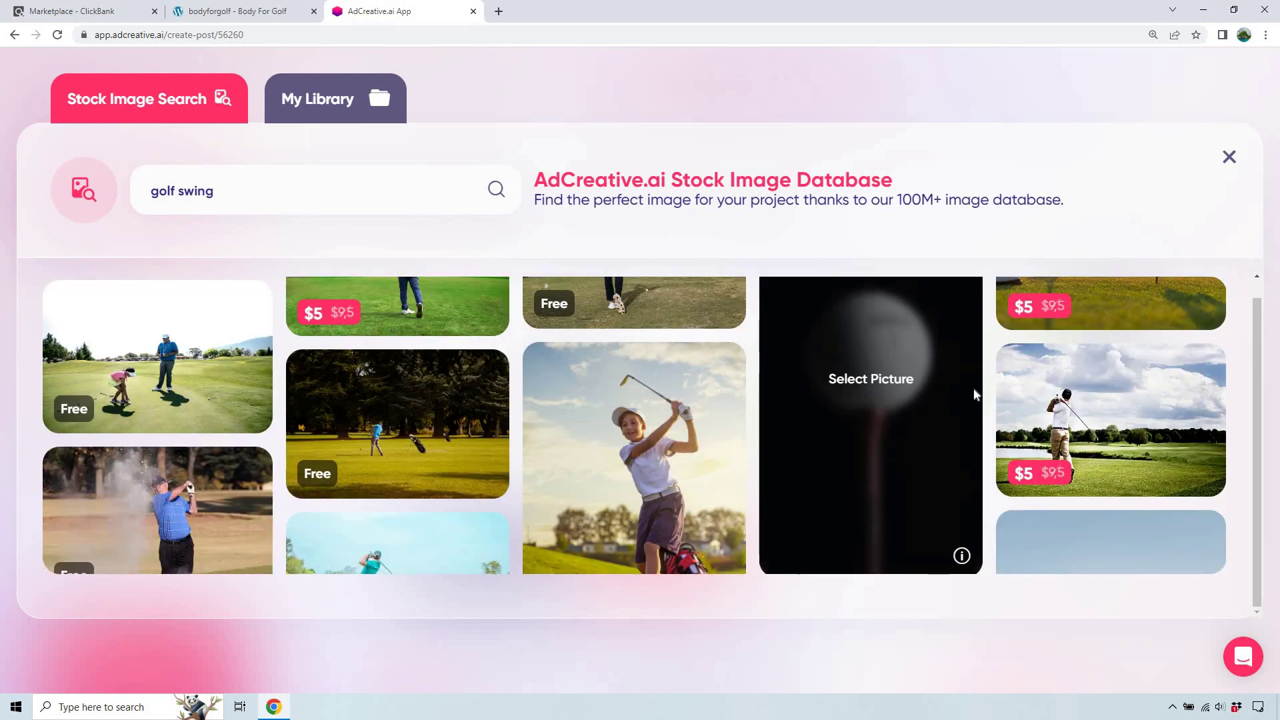
pyautogui.scroll(-5, 975, 398)
pyautogui.scroll(-5, 974, 395)
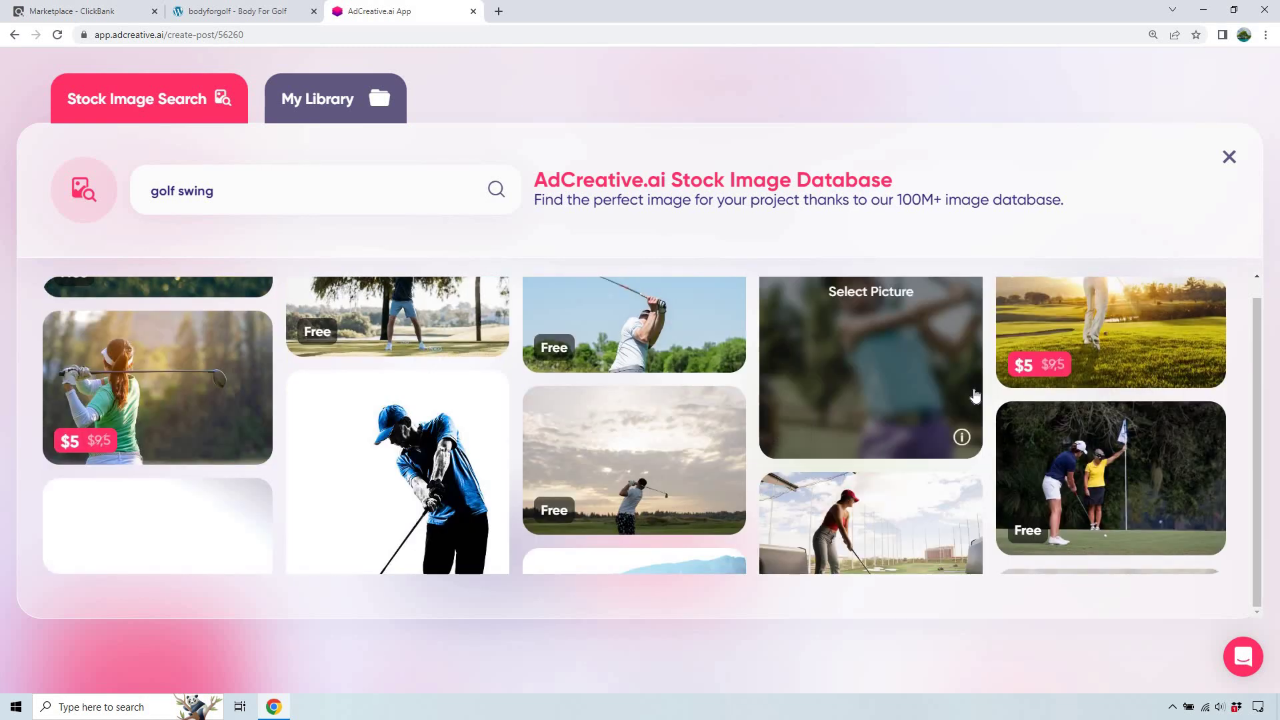
pyautogui.scroll(-8, 457, 399)
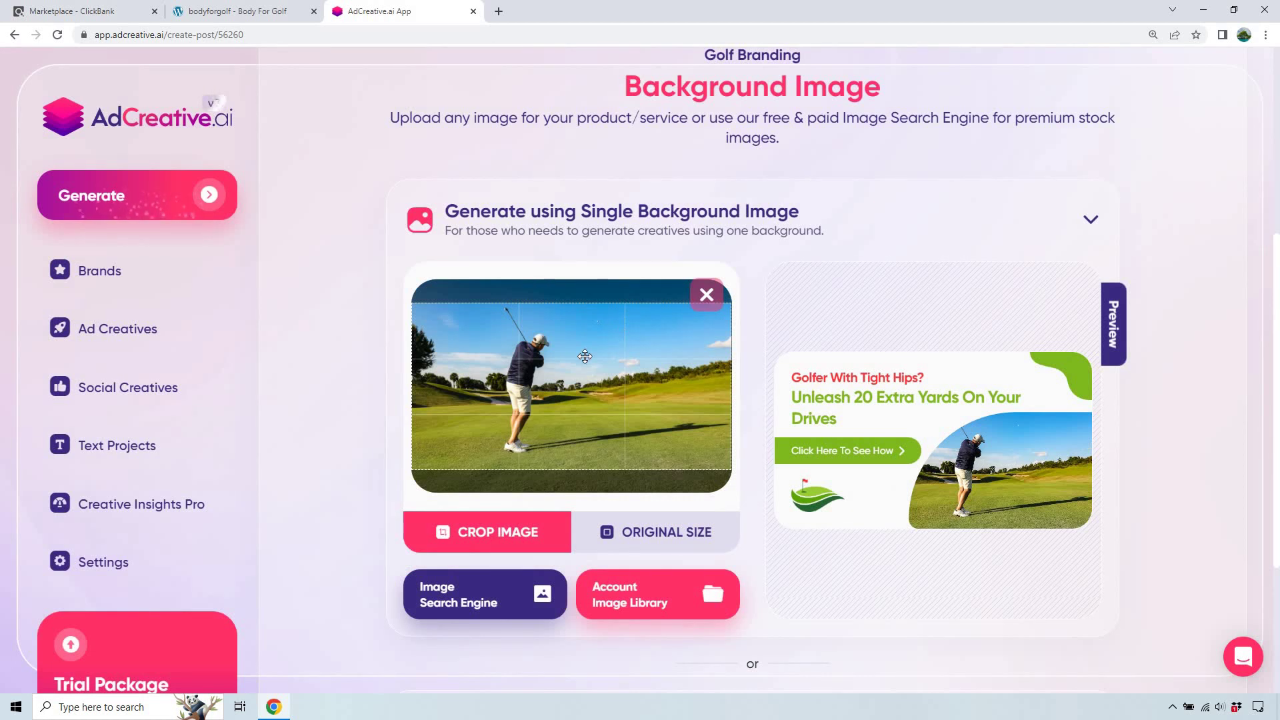
pyautogui.moveTo(585, 356)
pyautogui.mouseDown()
pyautogui.moveTo(605, 367)
pyautogui.moveTo(604, 355)
pyautogui.moveTo(584, 361)
pyautogui.mouseUp()
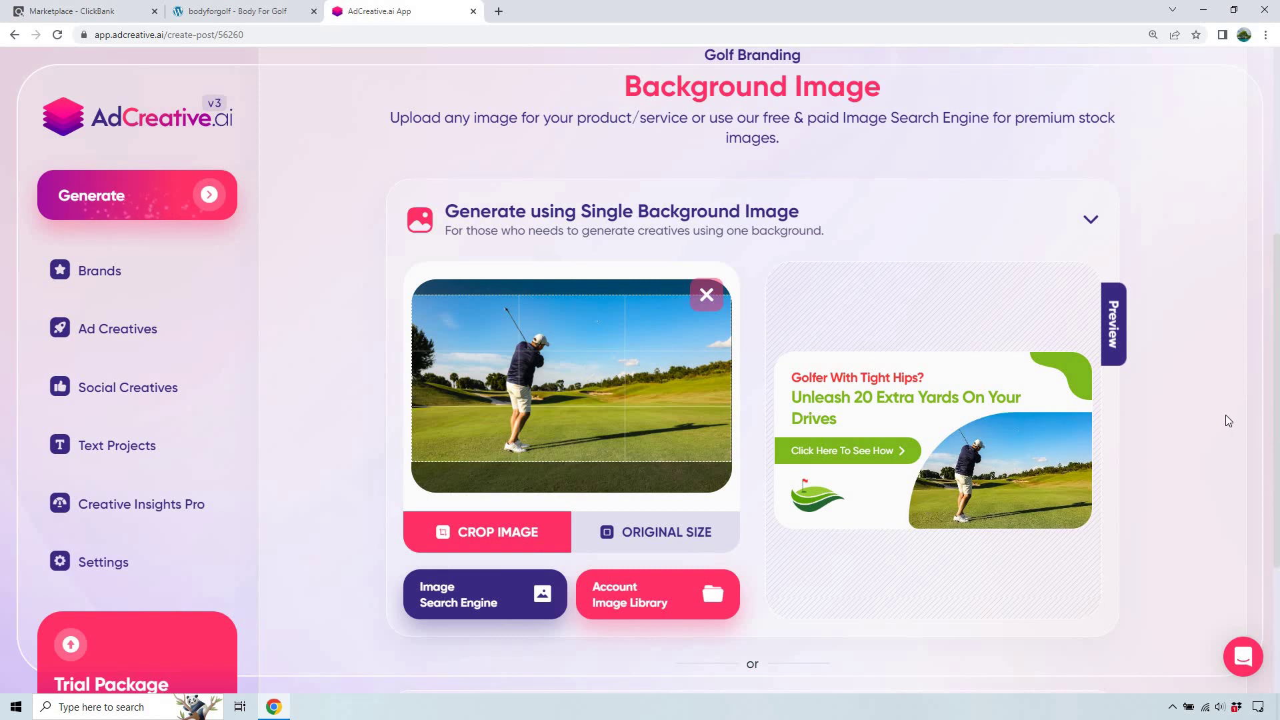
pyautogui.scroll(-3, 1218, 420)
# Name the project 'Golf' in the Save Project prompt and run Save & Generate.
pyautogui.click(882, 572)
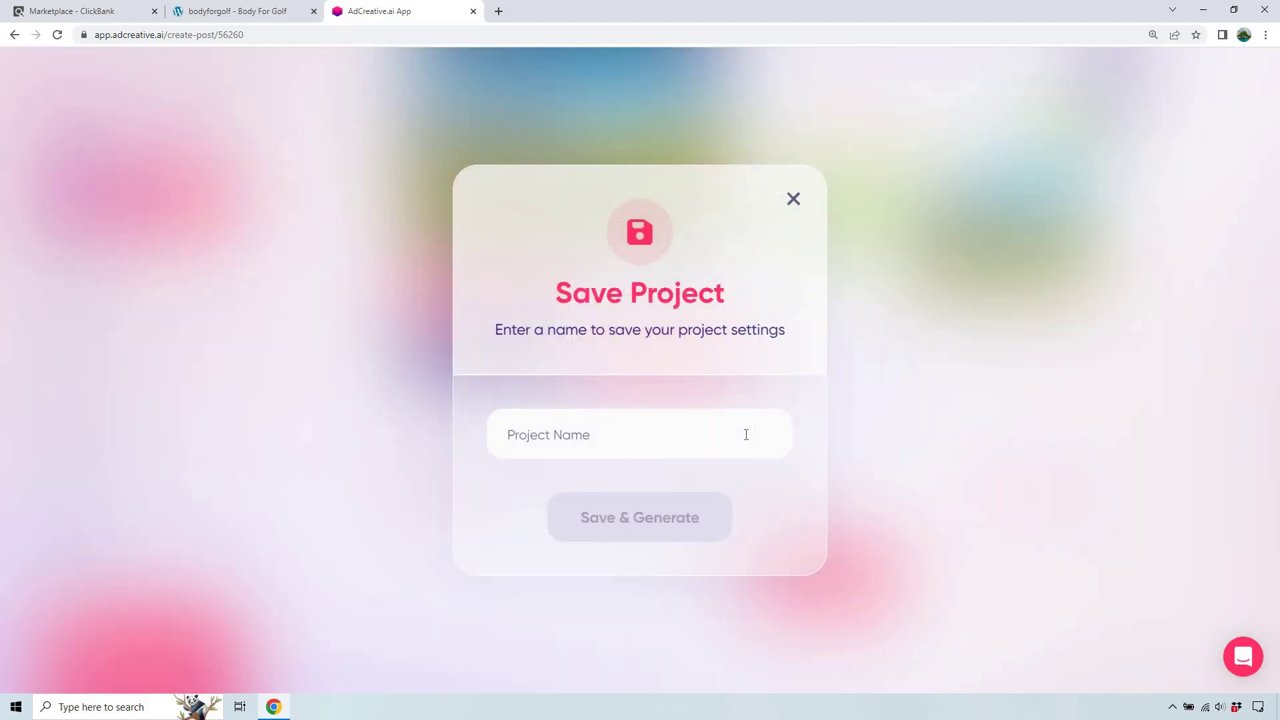
pyautogui.write('Golf')
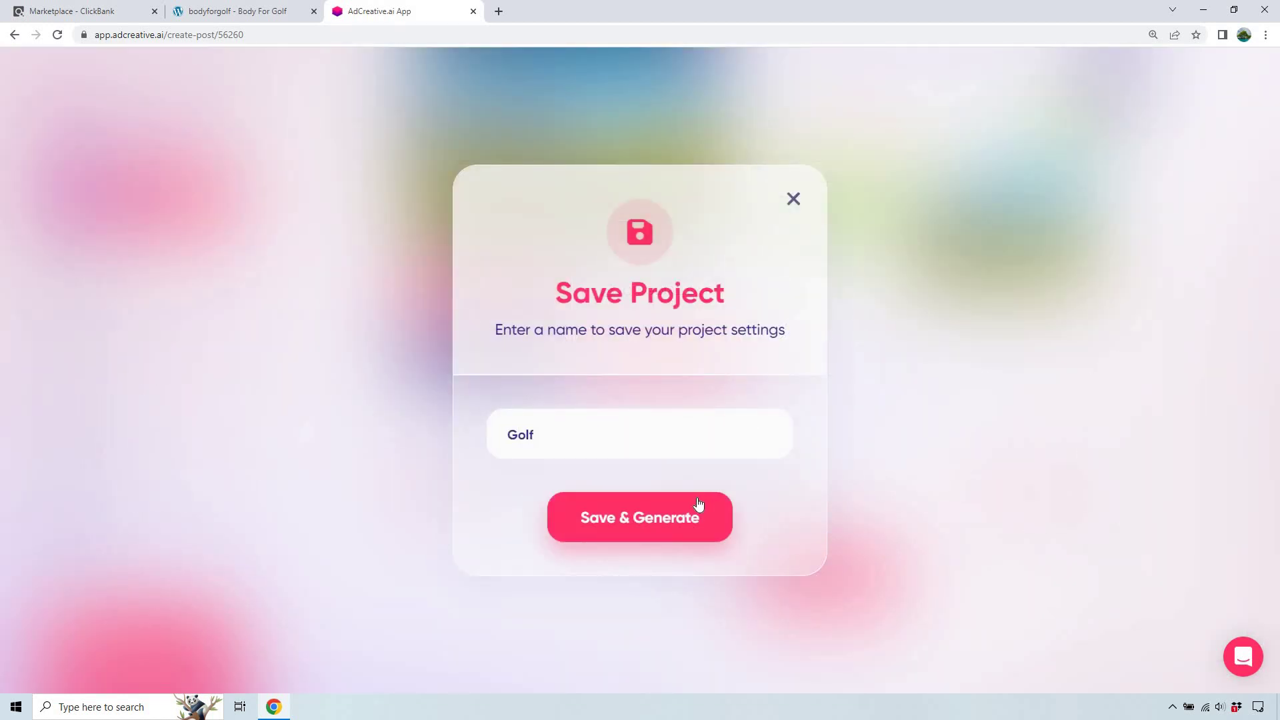
pyautogui.press('Return')
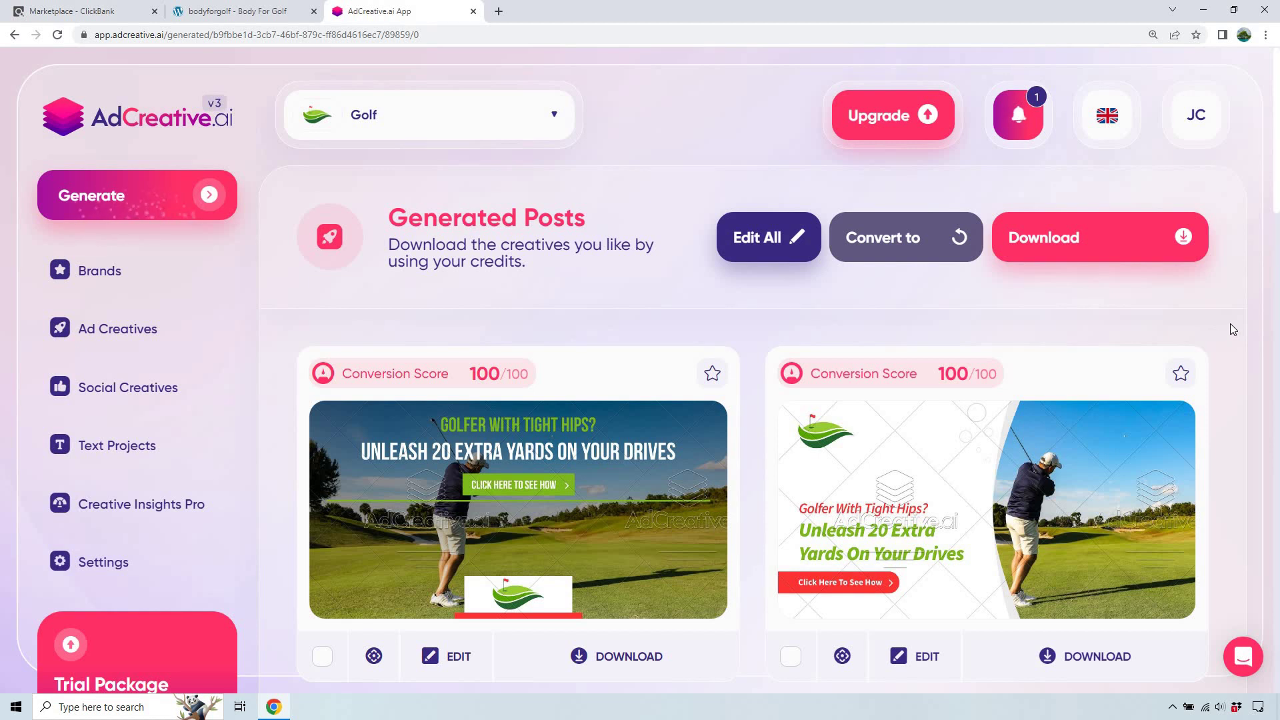
pyautogui.scroll(-2, 1231, 325)
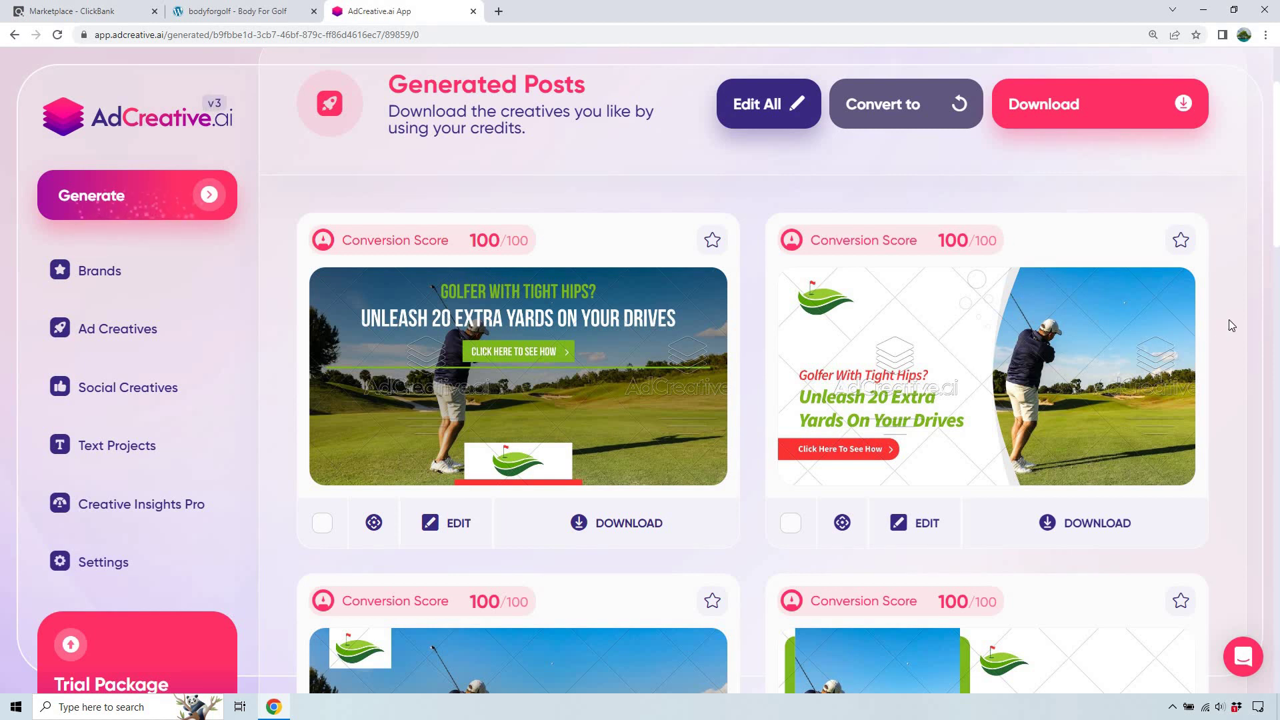
pyautogui.scroll(-4, 1231, 325)
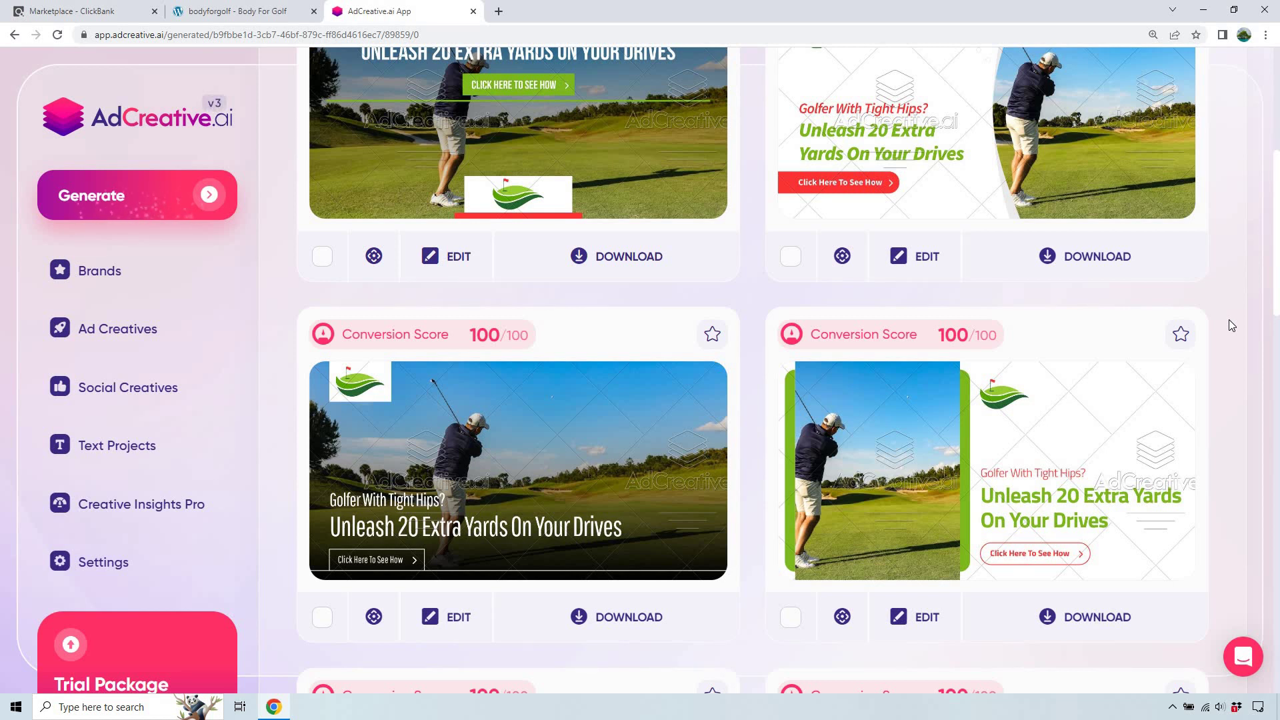
pyautogui.scroll(3, 1223, 316)
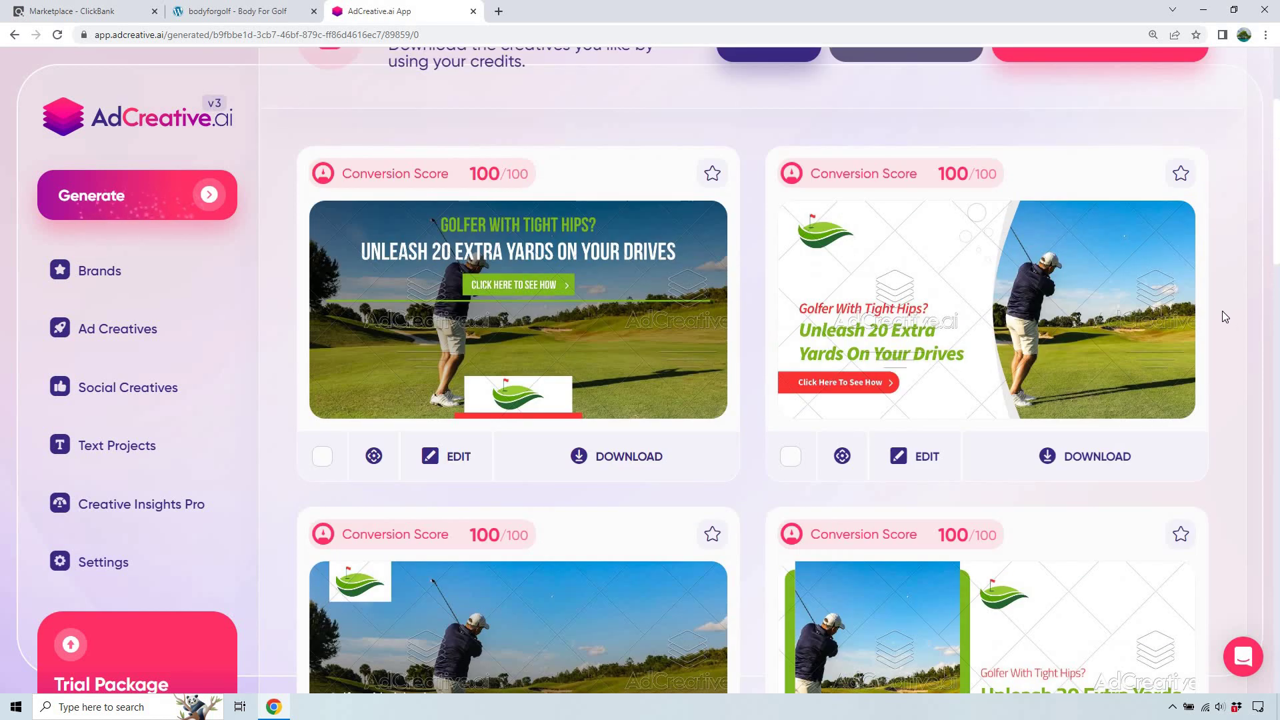
pyautogui.scroll(-7, 1219, 311)
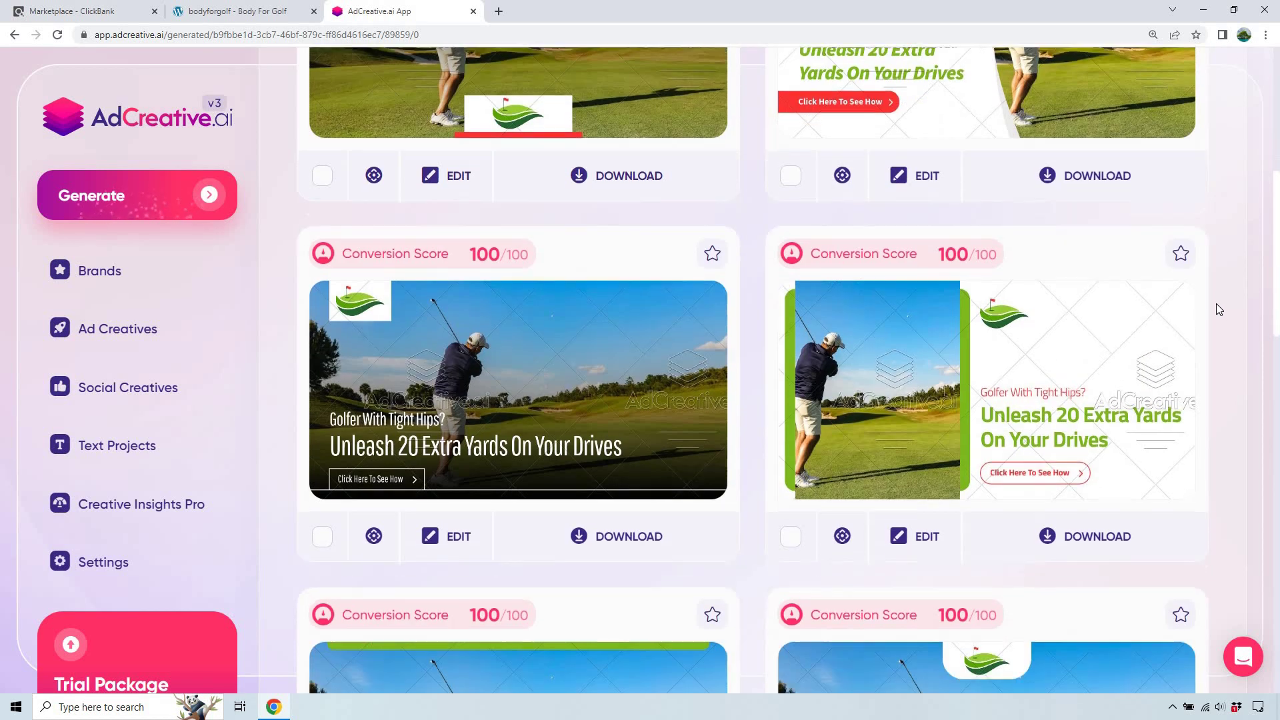
pyautogui.scroll(-2, 1217, 311)
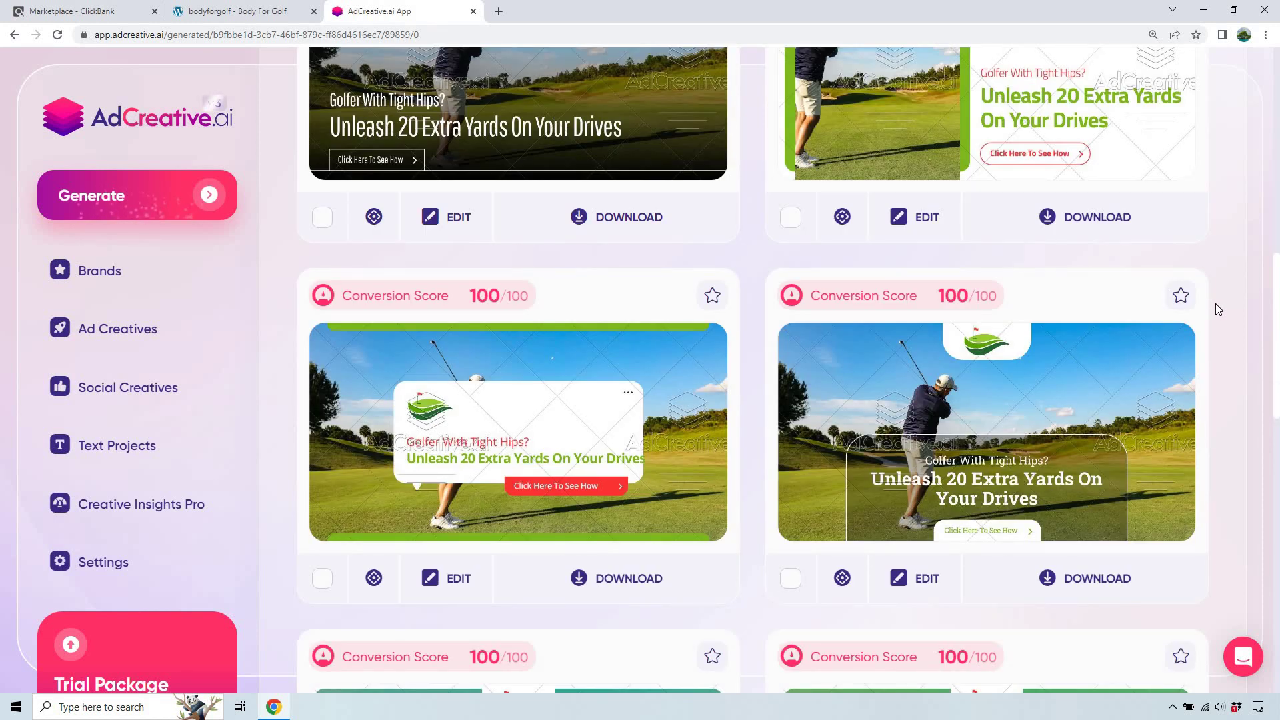
pyautogui.scroll(-3, 1217, 307)
pyautogui.scroll(-2, 1220, 330)
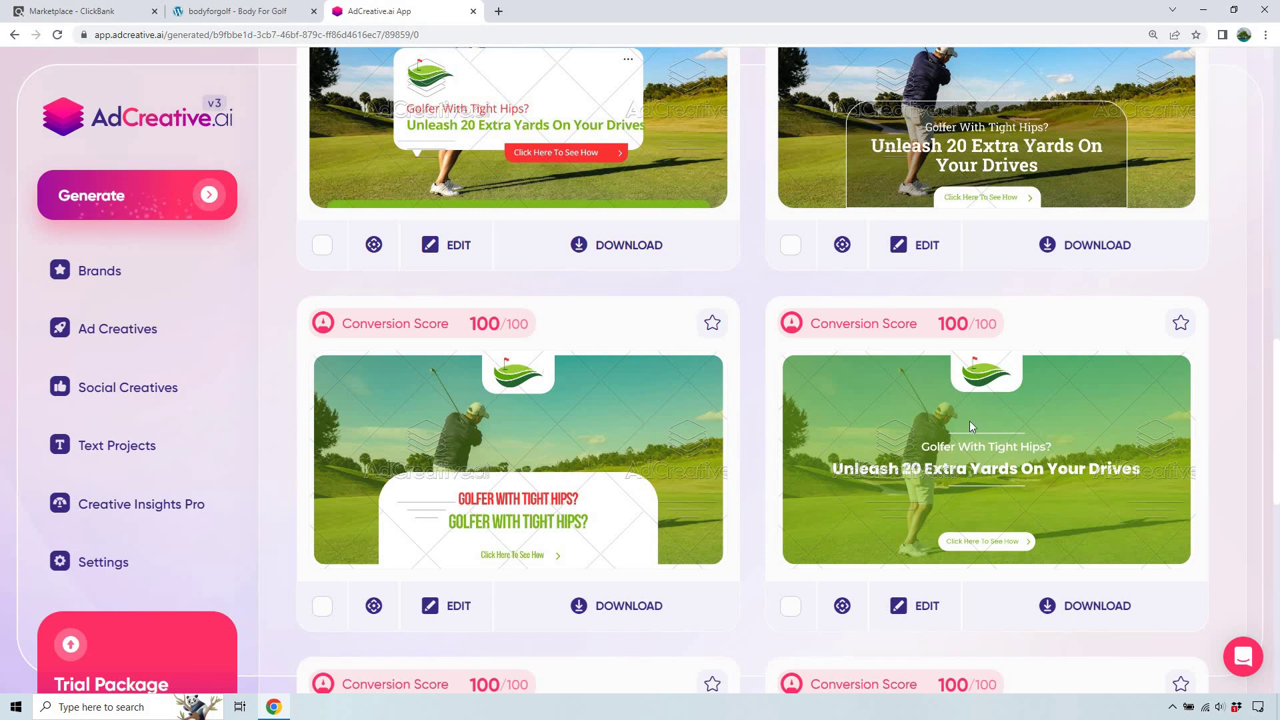
pyautogui.scroll(-3, 1217, 393)
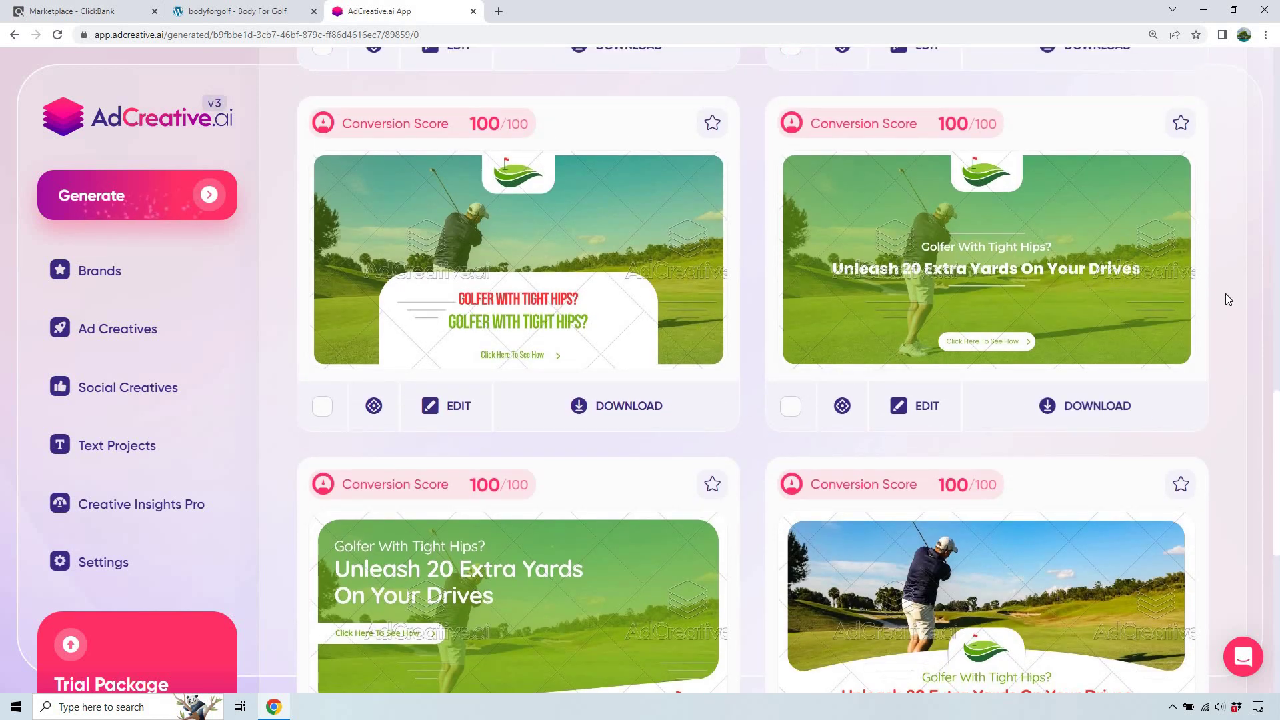
pyautogui.scroll(-2, 1226, 297)
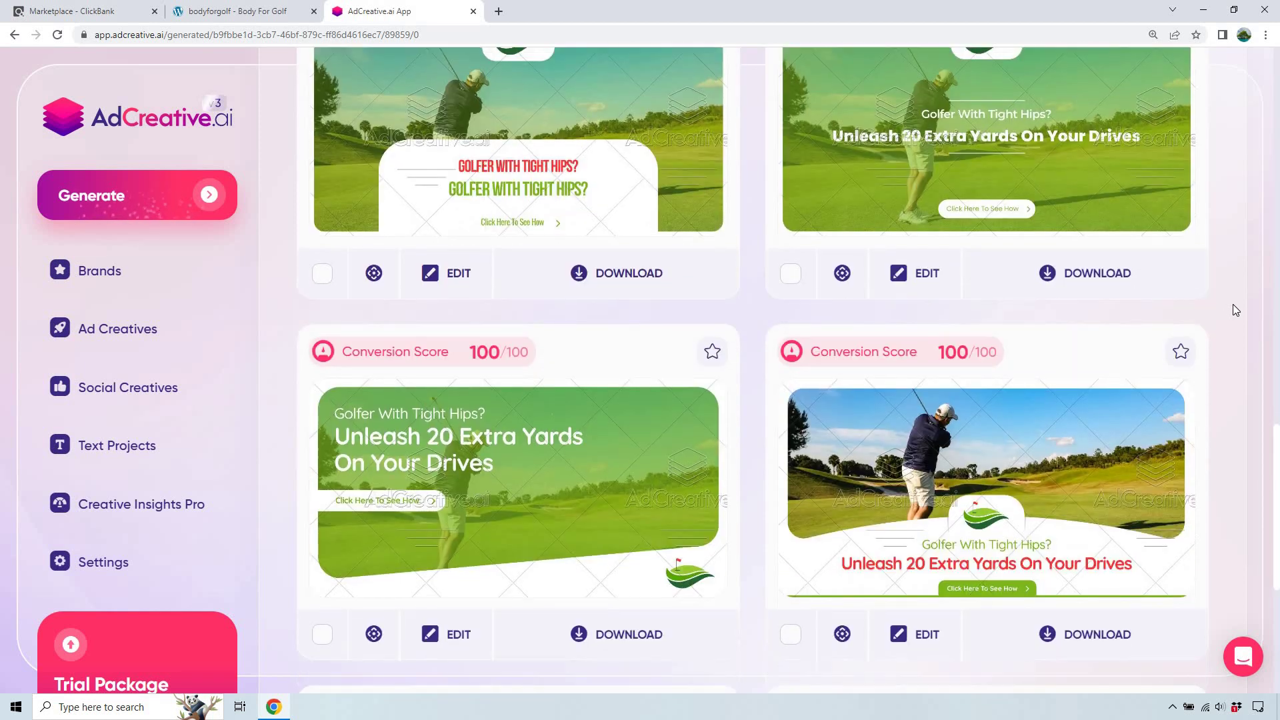
pyautogui.scroll(-1, 1217, 323)
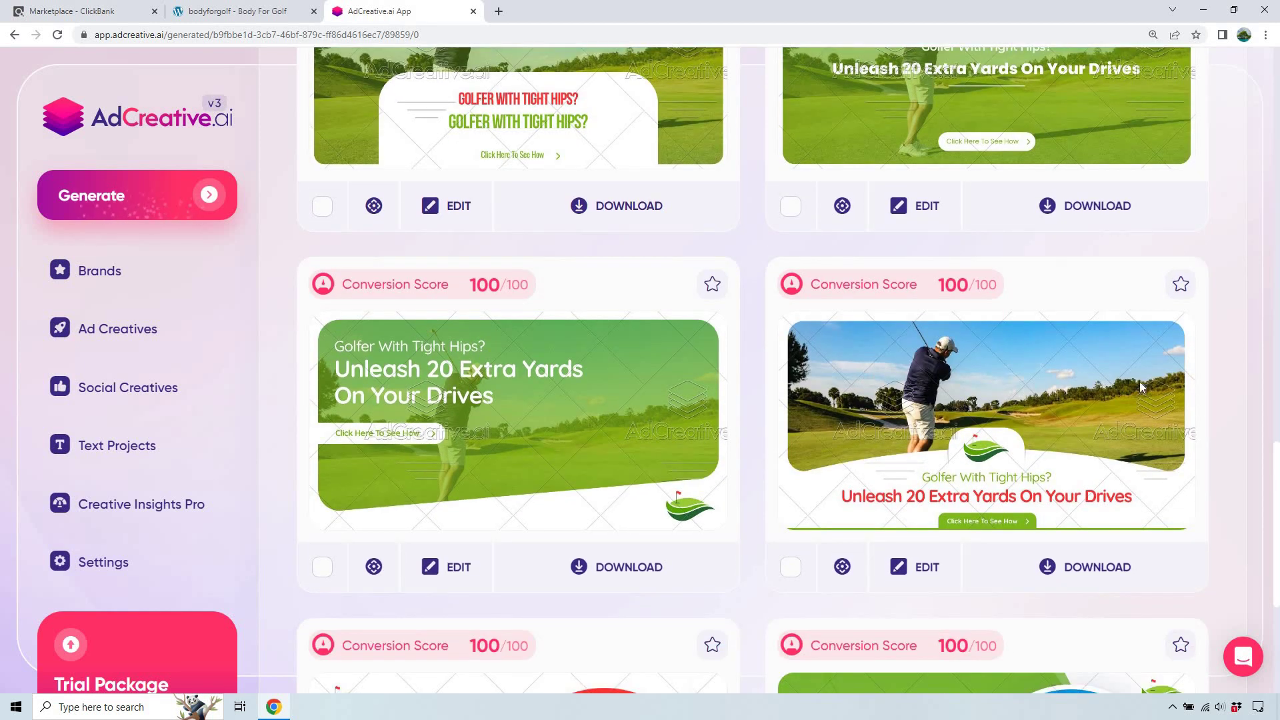
pyautogui.scroll(-3, 1240, 331)
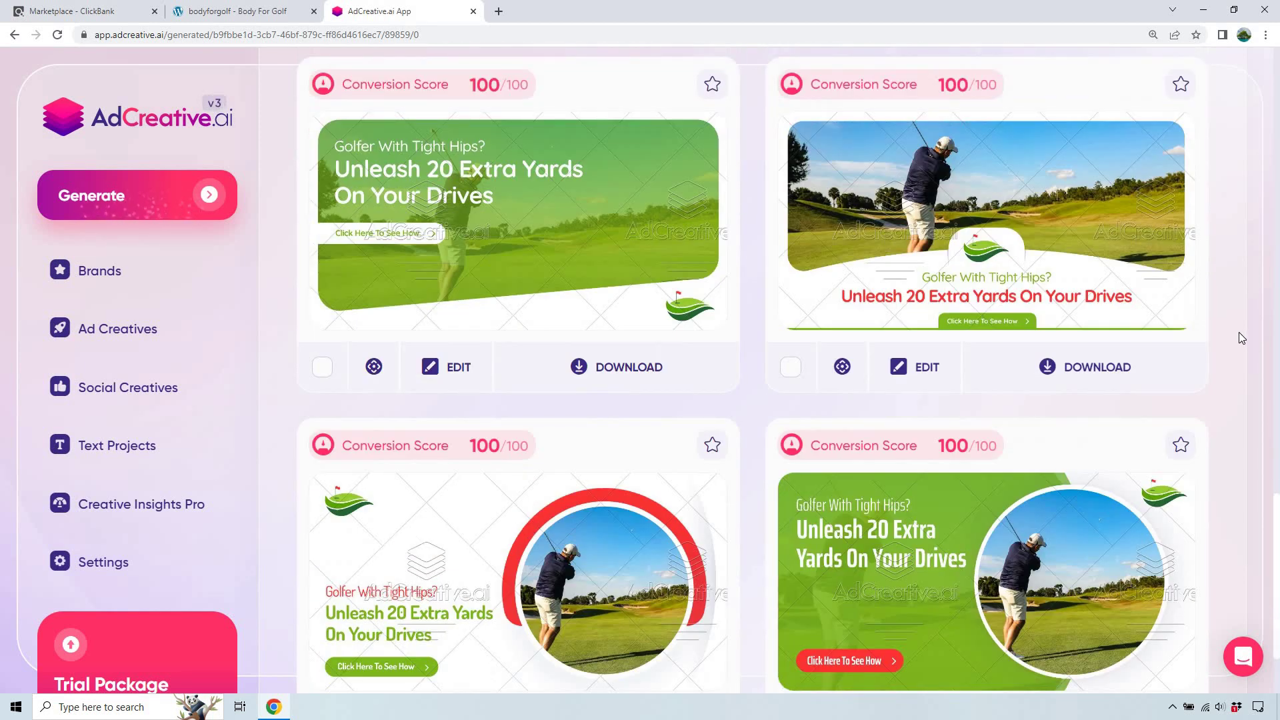
pyautogui.scroll(-2, 1239, 334)
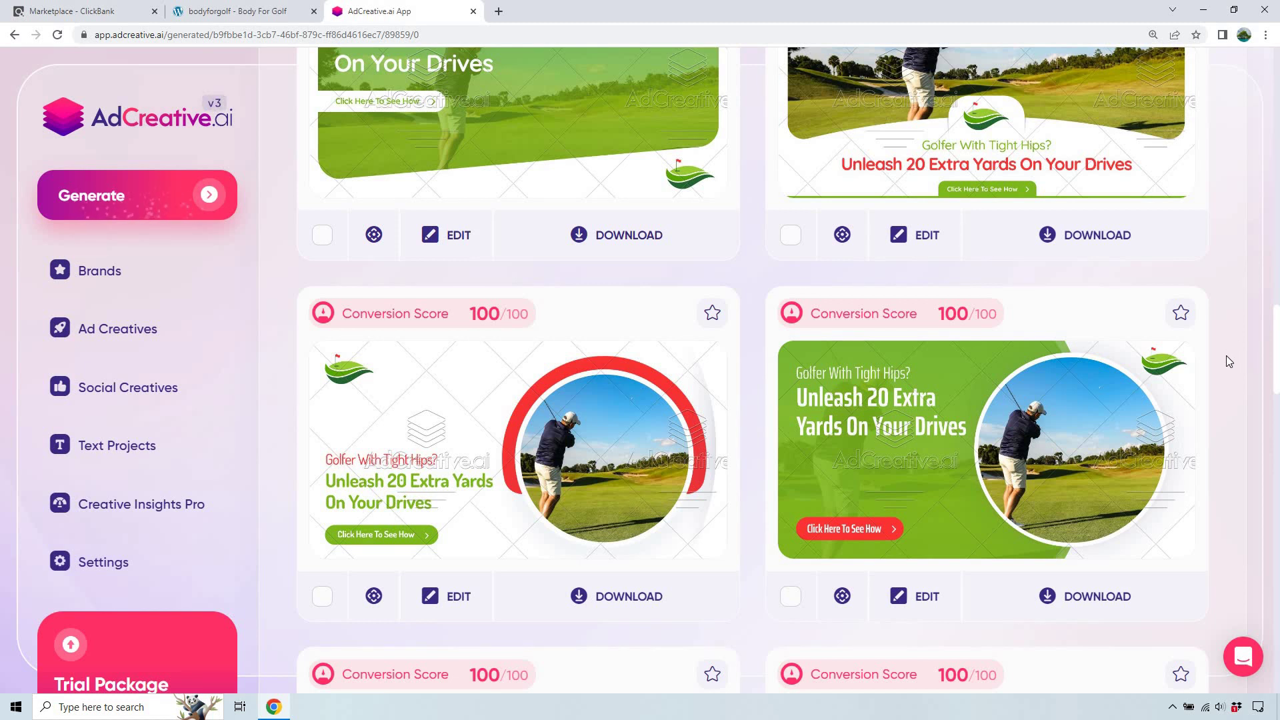
pyautogui.scroll(-1, 1228, 360)
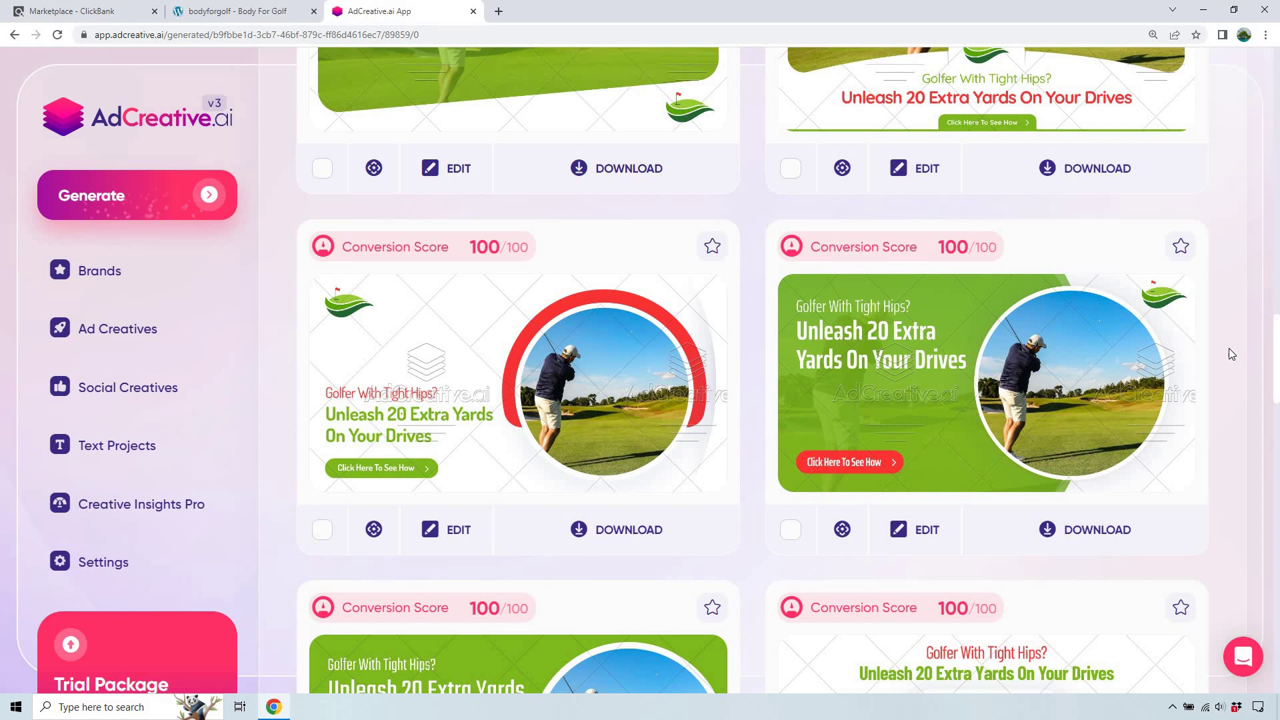
pyautogui.scroll(-4, 1220, 351)
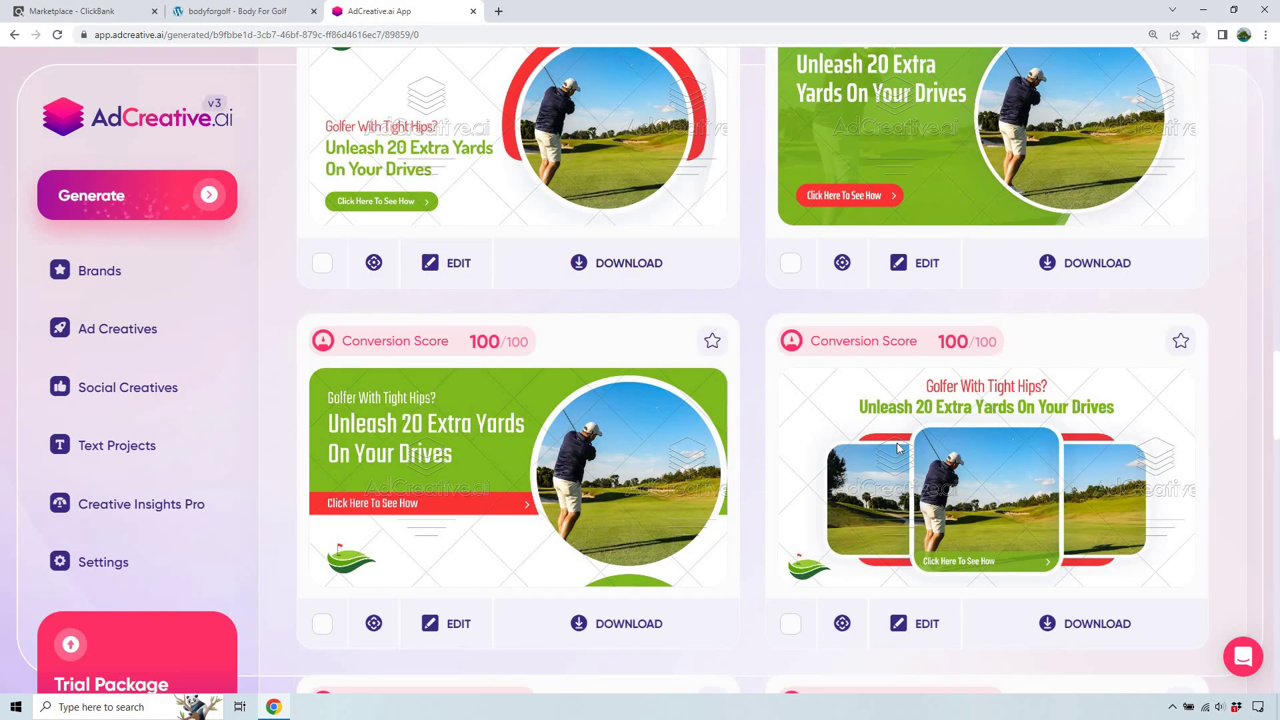
pyautogui.scroll(-2, 860, 459)
pyautogui.scroll(-3, 1063, 425)
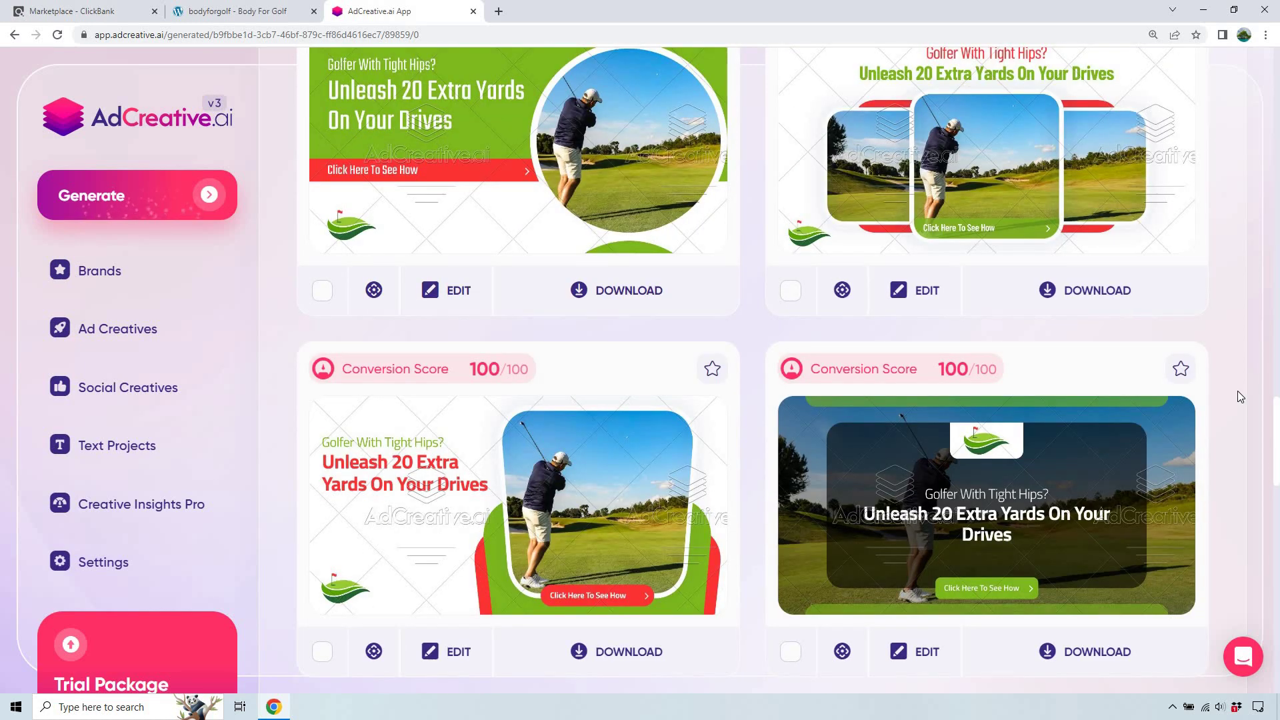
pyautogui.scroll(-7, 1238, 392)
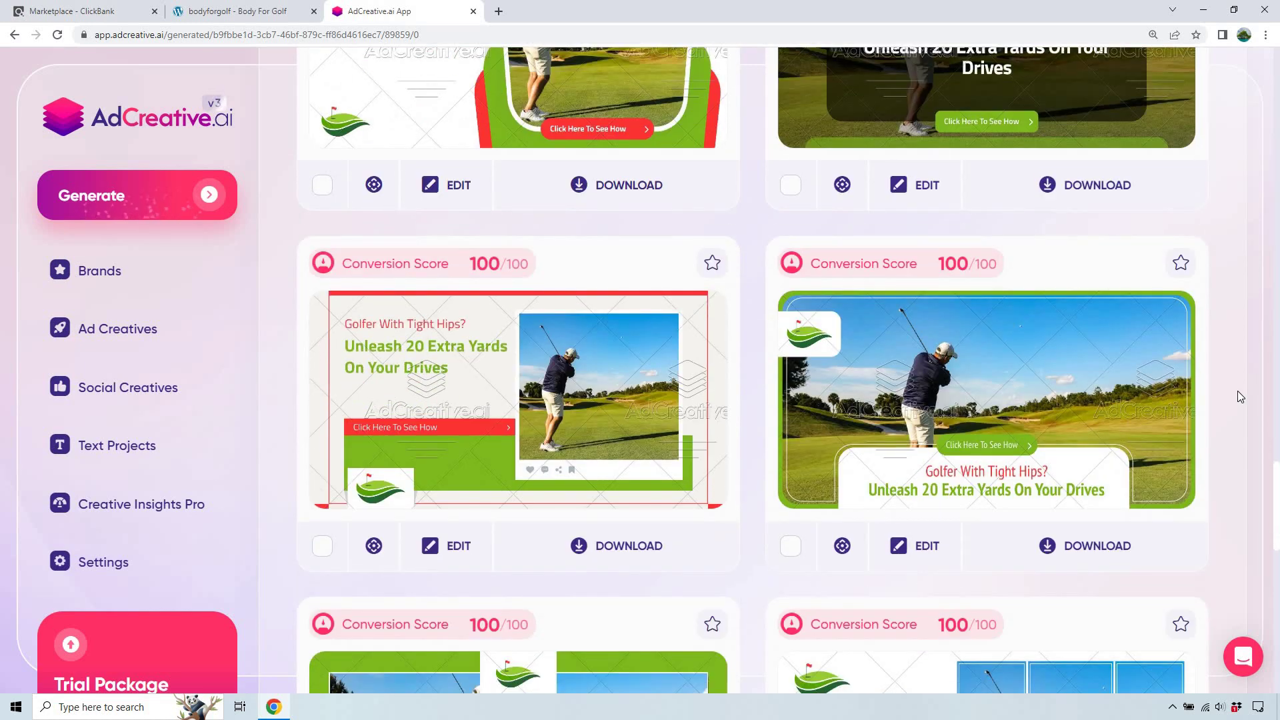
pyautogui.scroll(-4, 1239, 396)
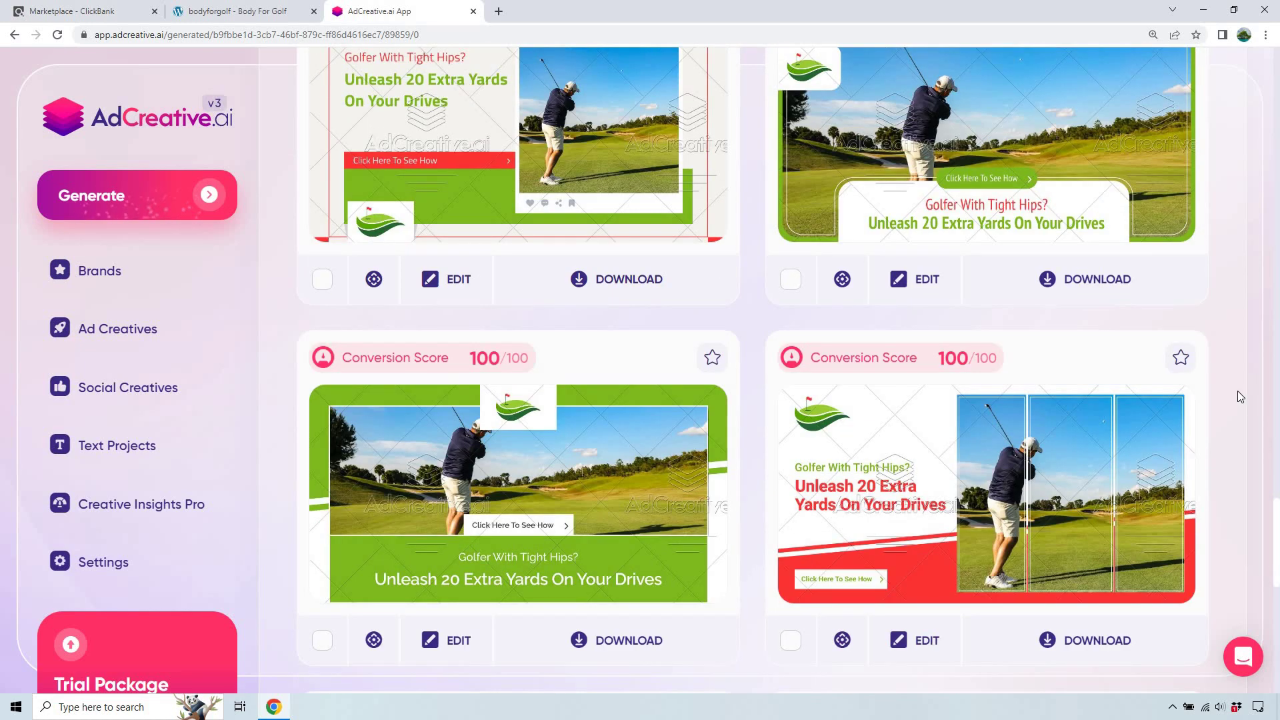
pyautogui.scroll(-8, 1237, 390)
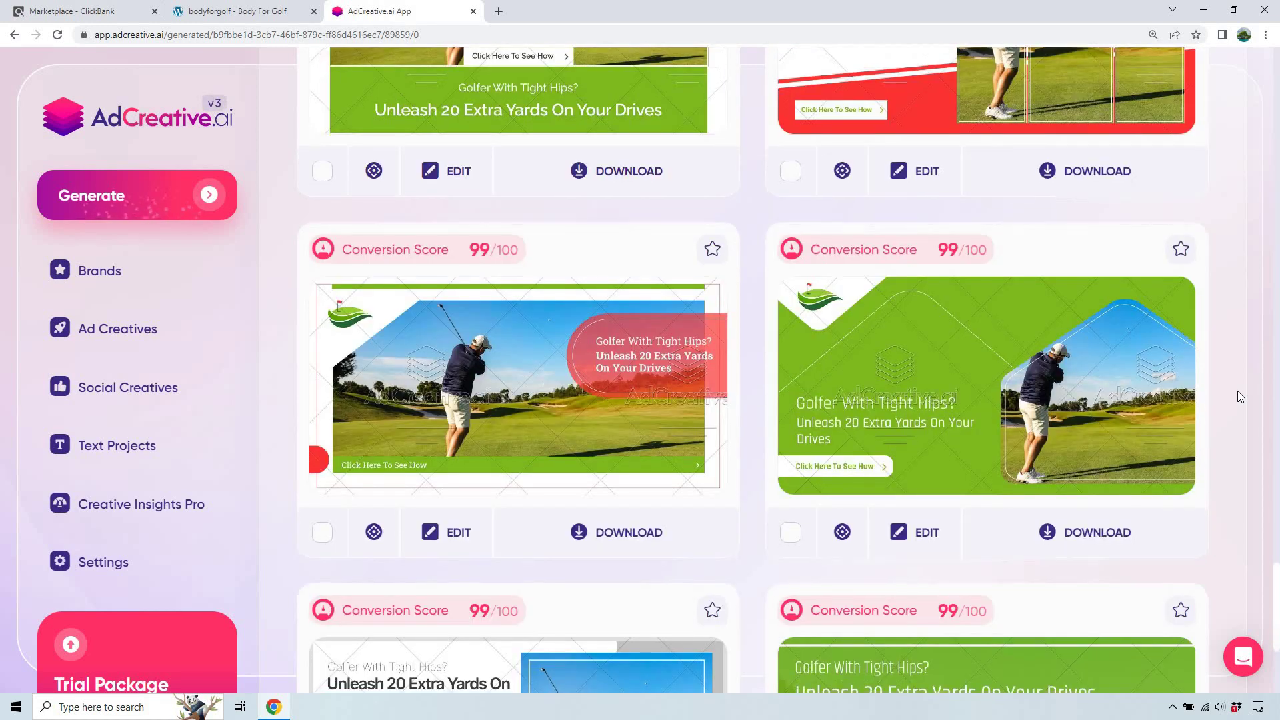
pyautogui.scroll(-6, 1237, 391)
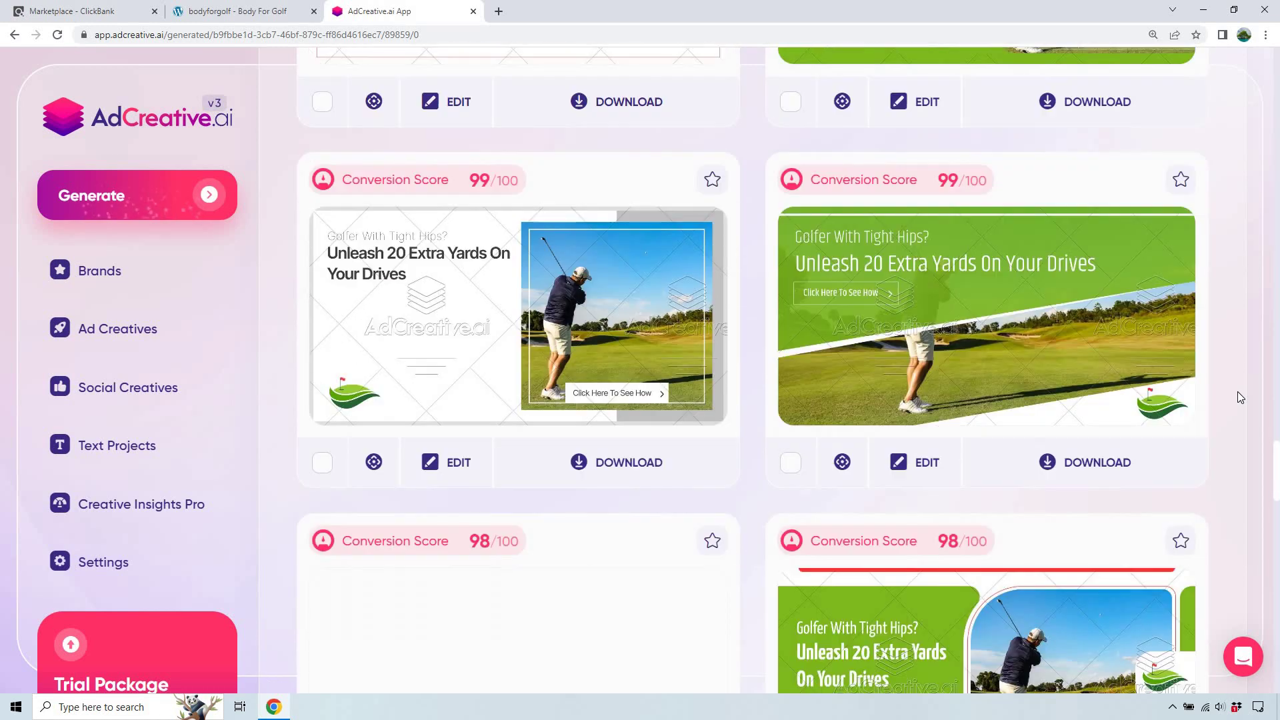
pyautogui.scroll(-10, 1237, 390)
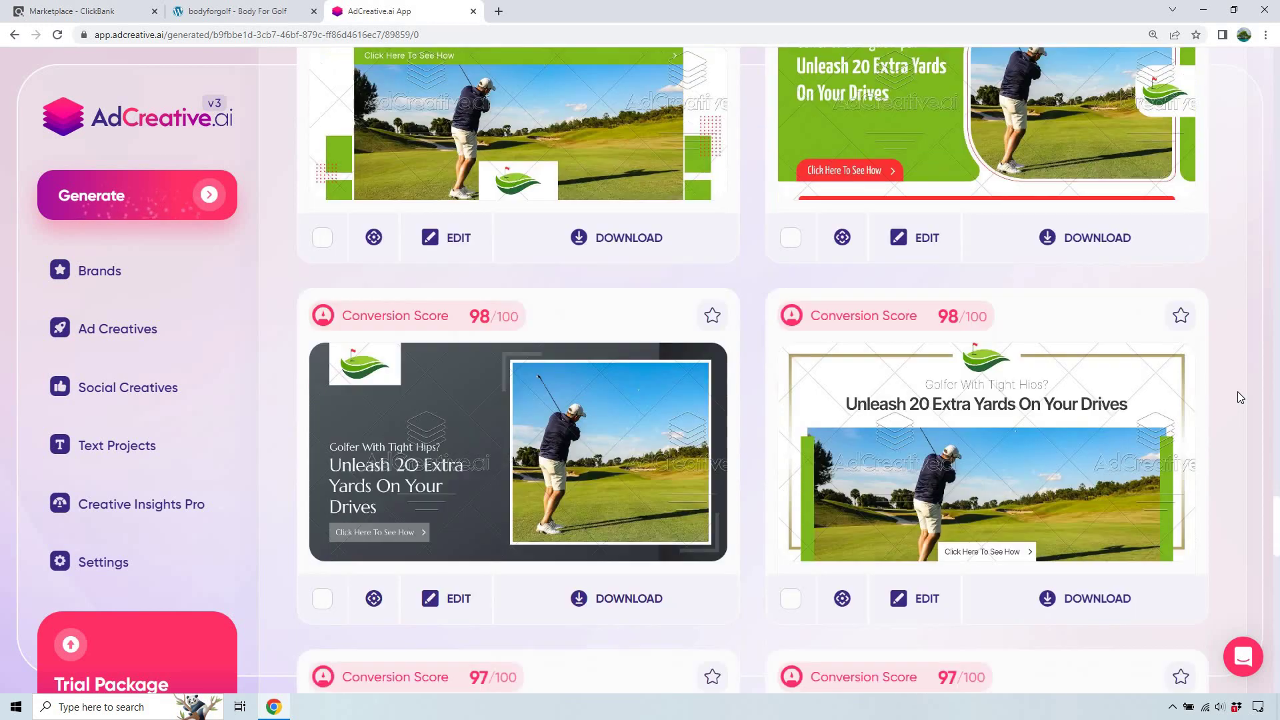
pyautogui.scroll(-7, 1237, 393)
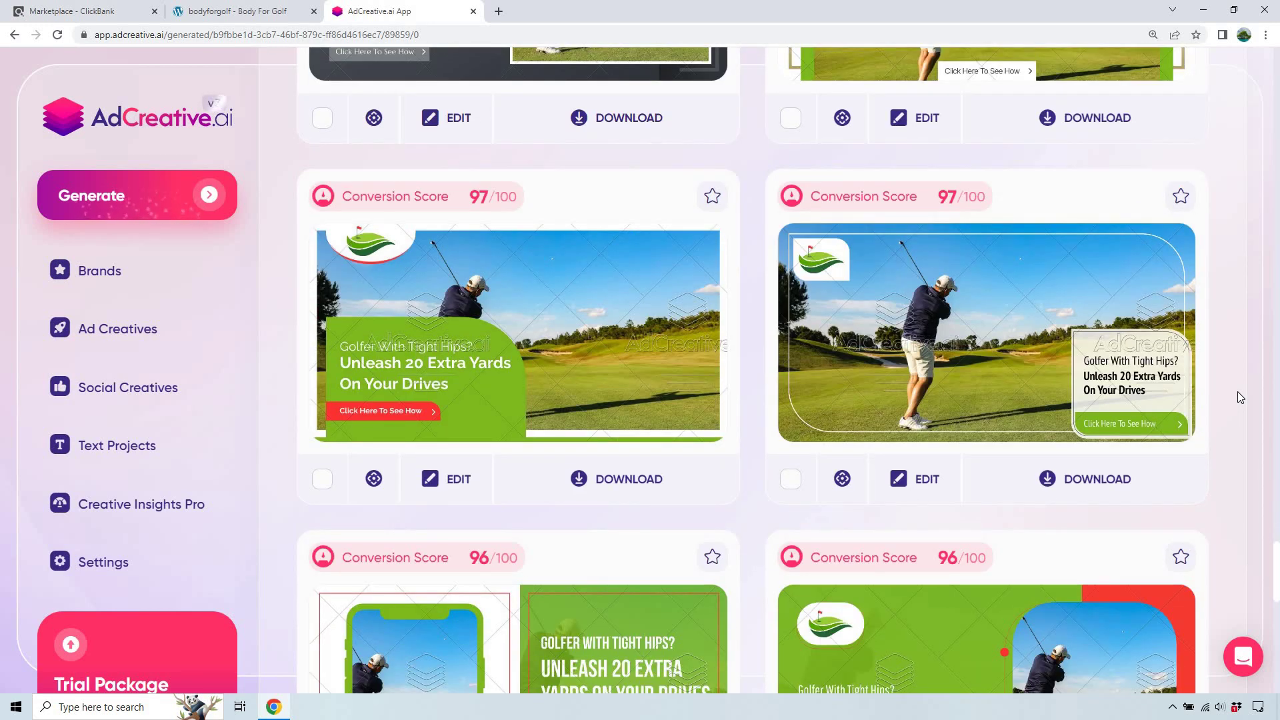
pyautogui.scroll(-3, 1239, 398)
pyautogui.scroll(-1, 1235, 511)
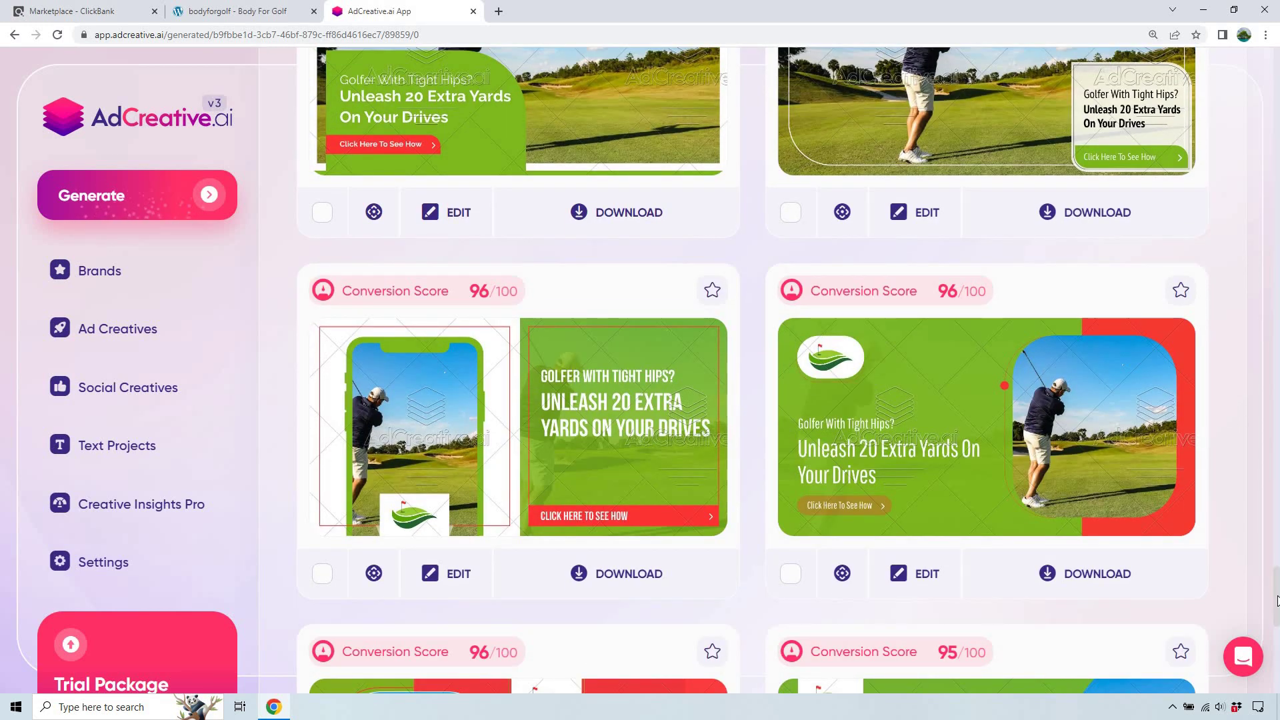
pyautogui.scroll(15, 1277, 479)
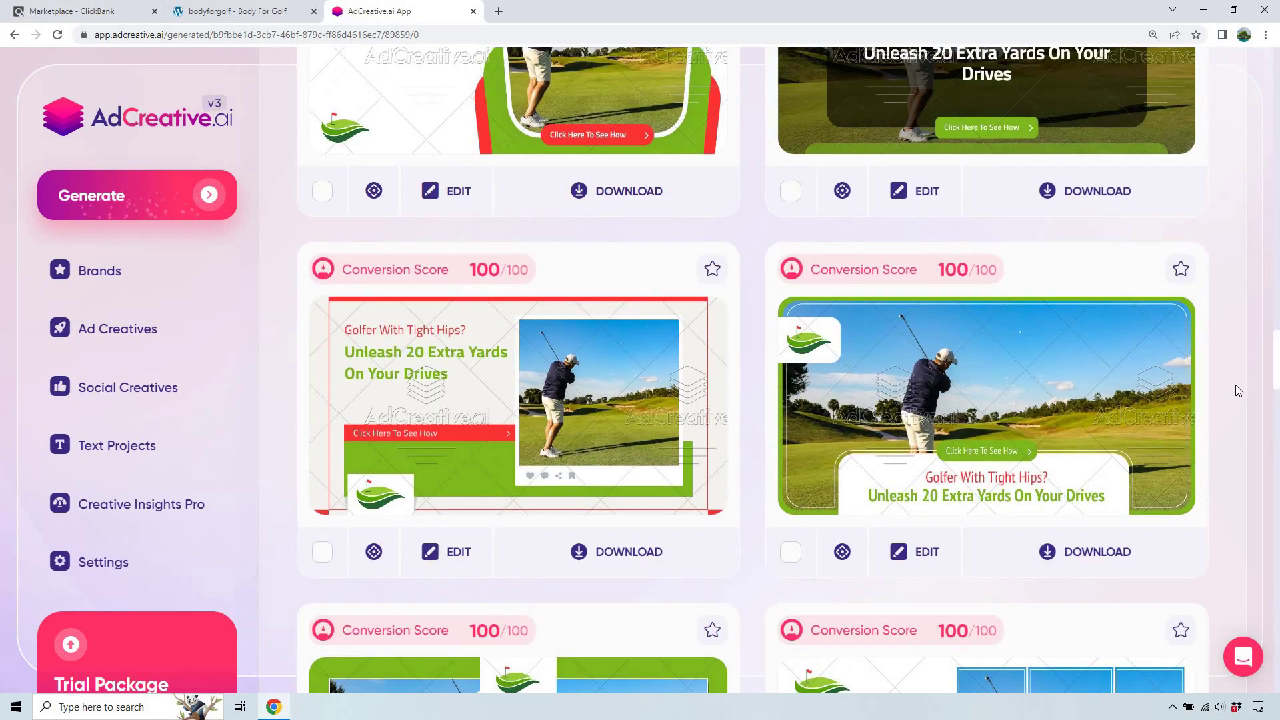
pyautogui.scroll(15, 1238, 391)
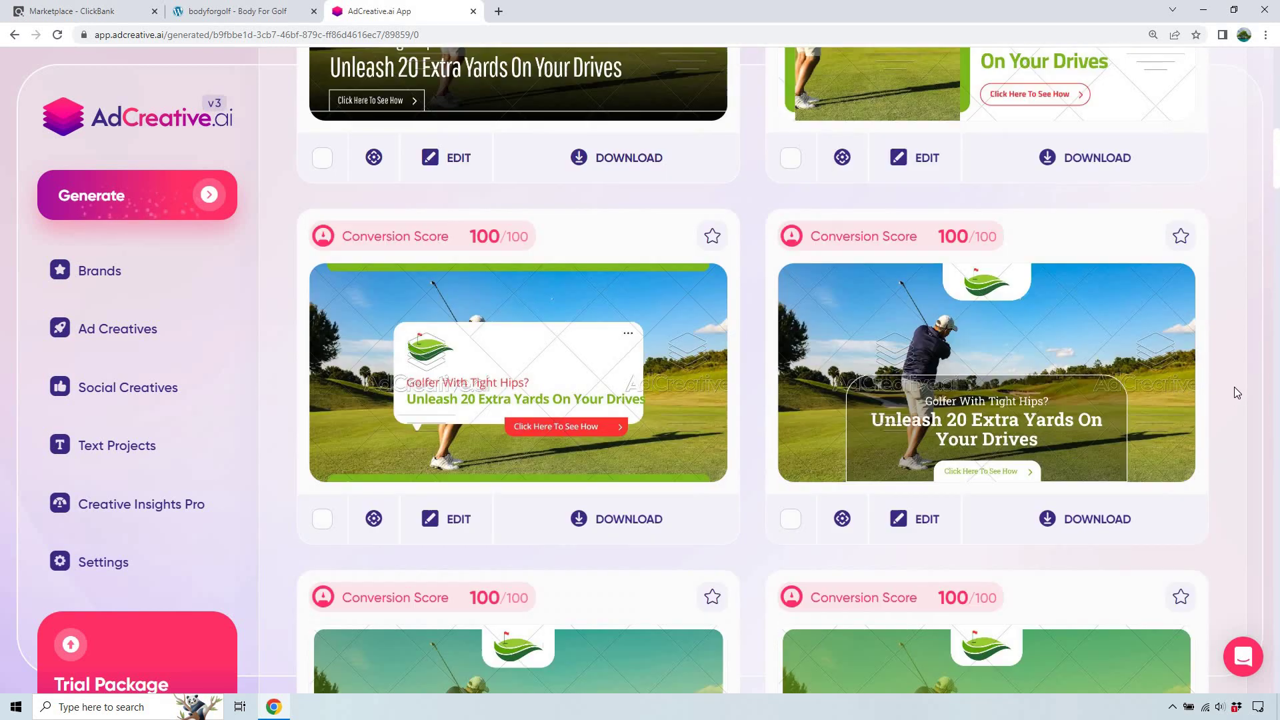
pyautogui.scroll(6, 1237, 398)
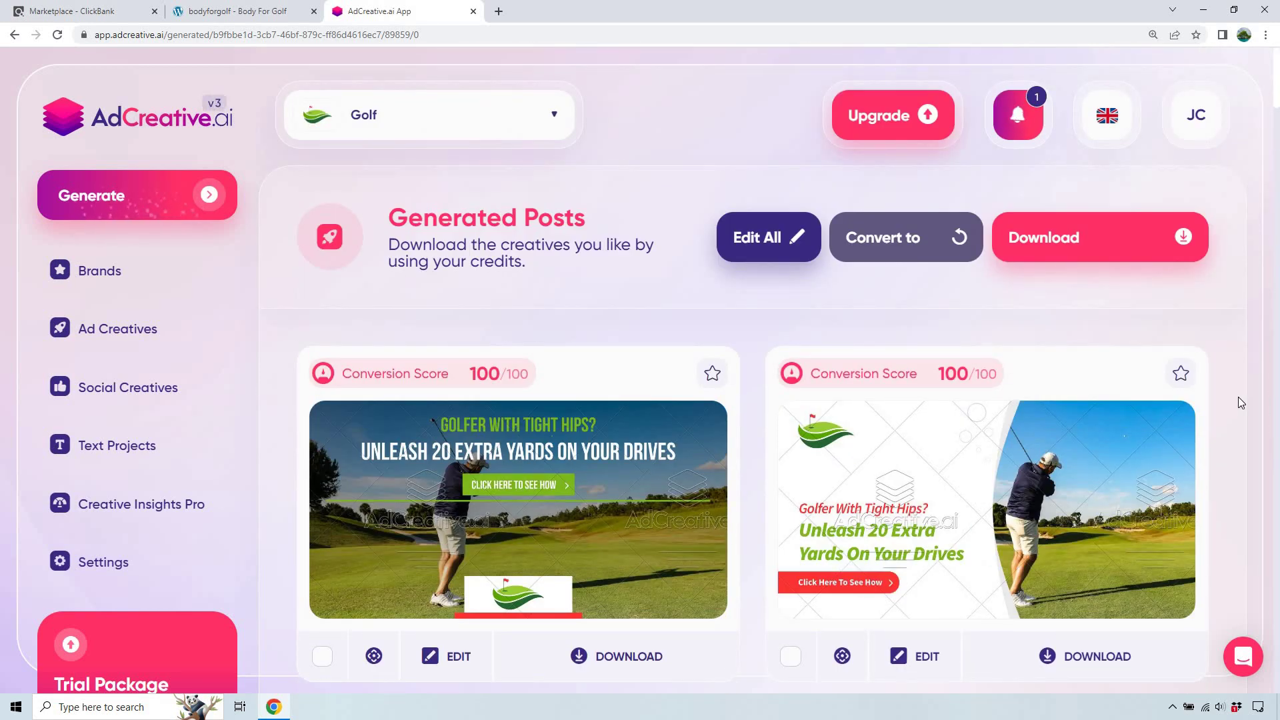